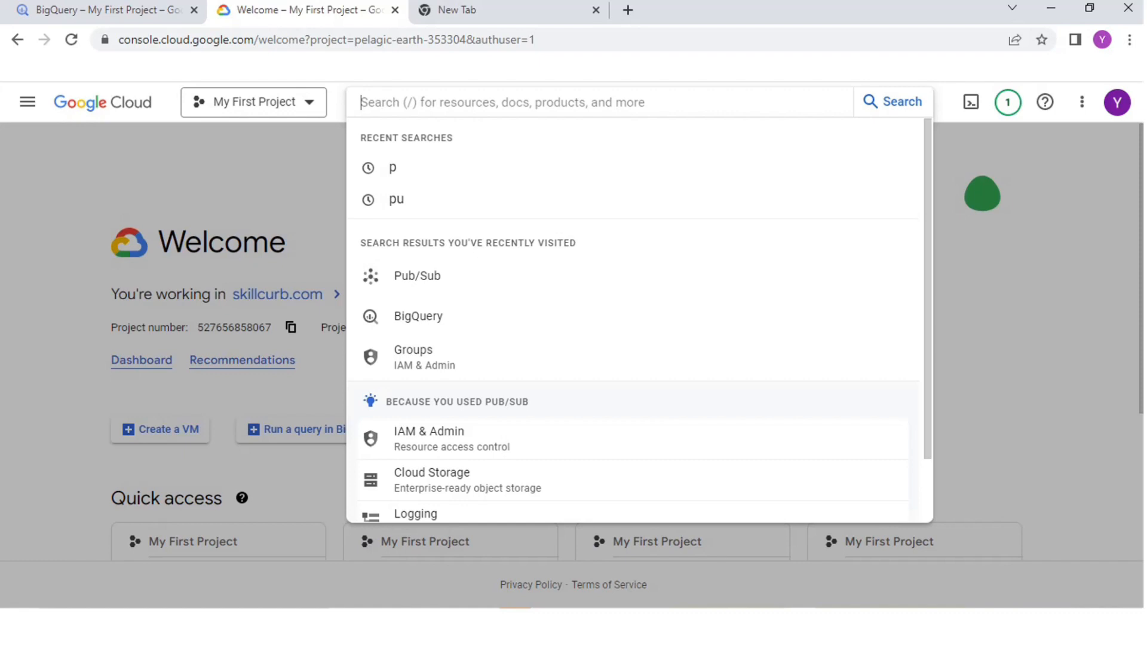
Step: Search for "pubsub api", open the Cloud Pub/Sub API marketplace page and check whether the API is enabled
text(pubsu)
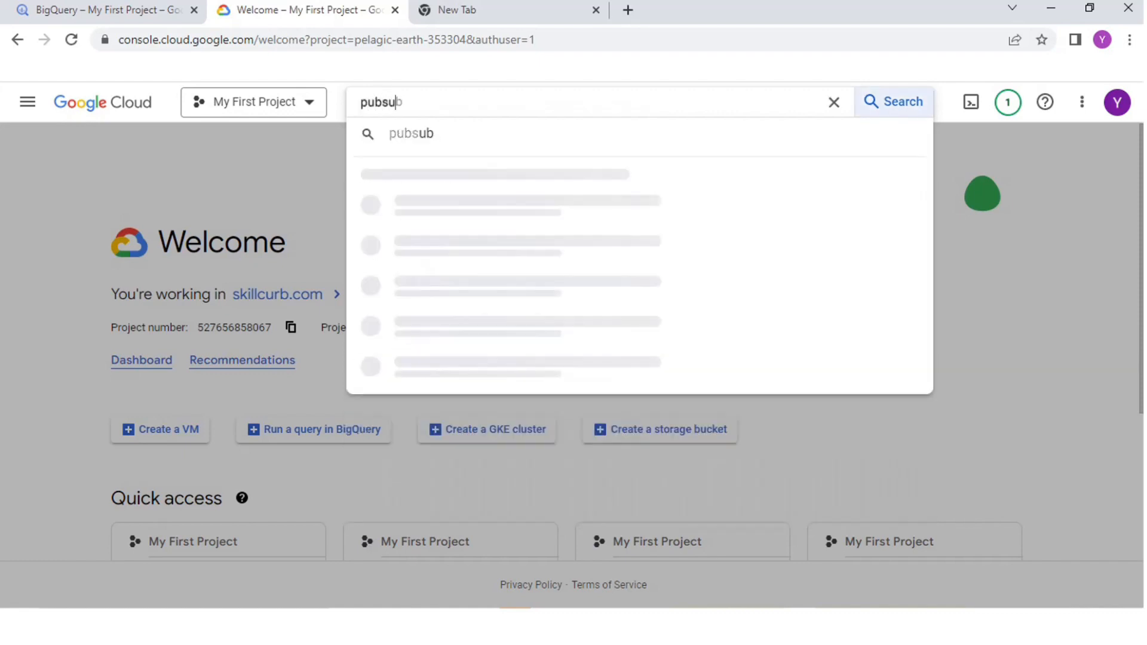
text(b)
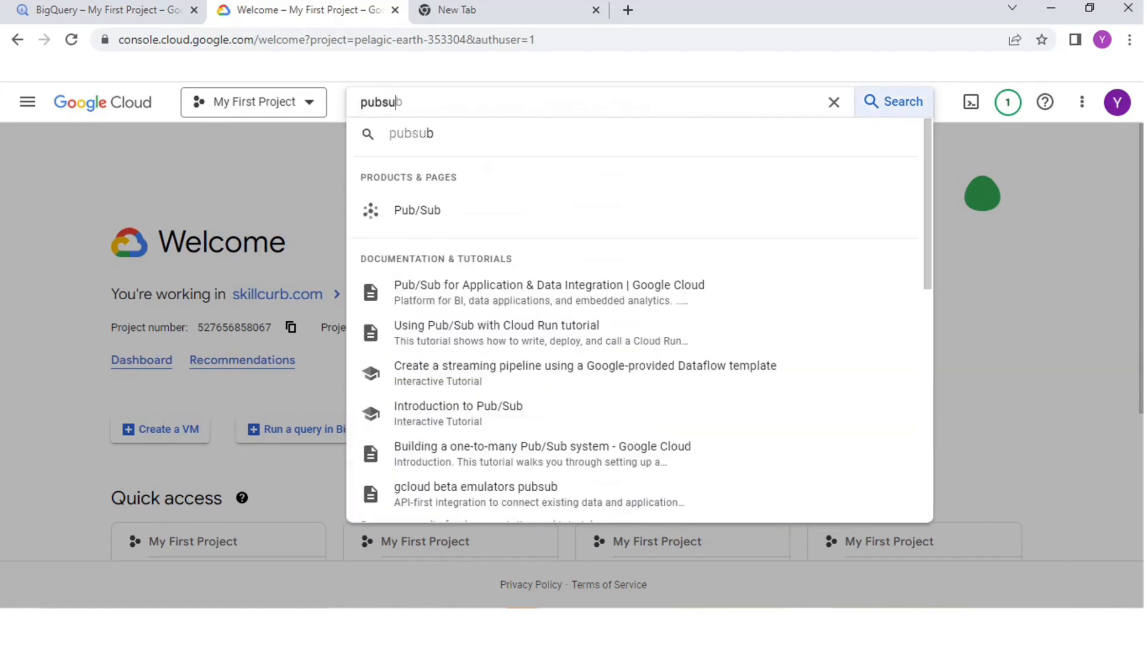
text( api)
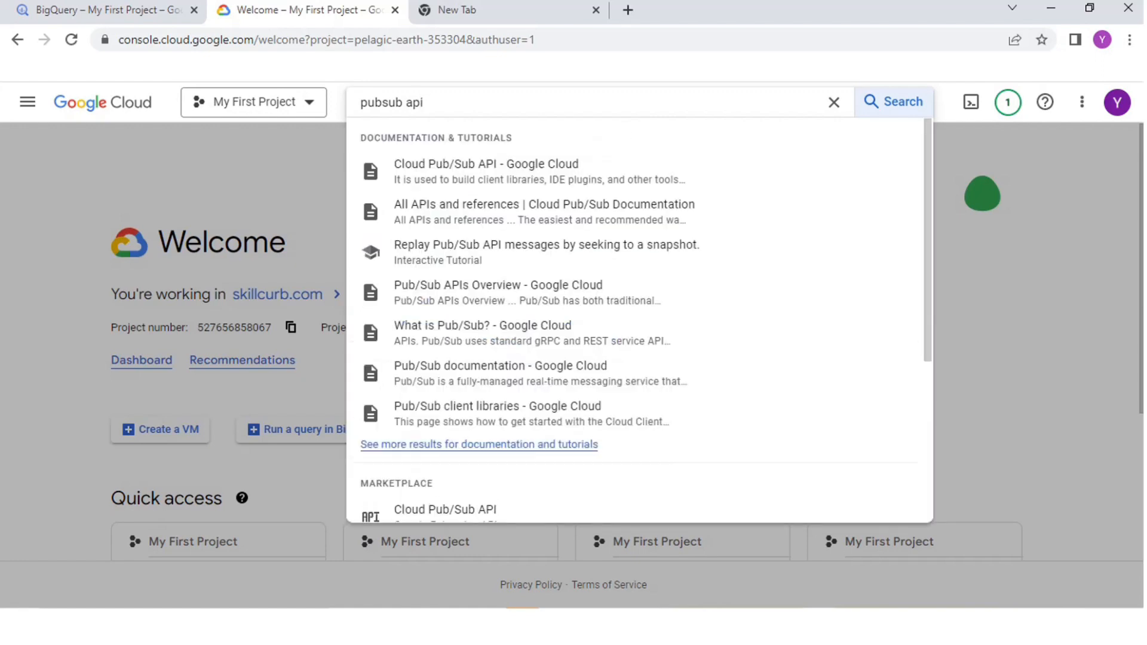
click(445, 510)
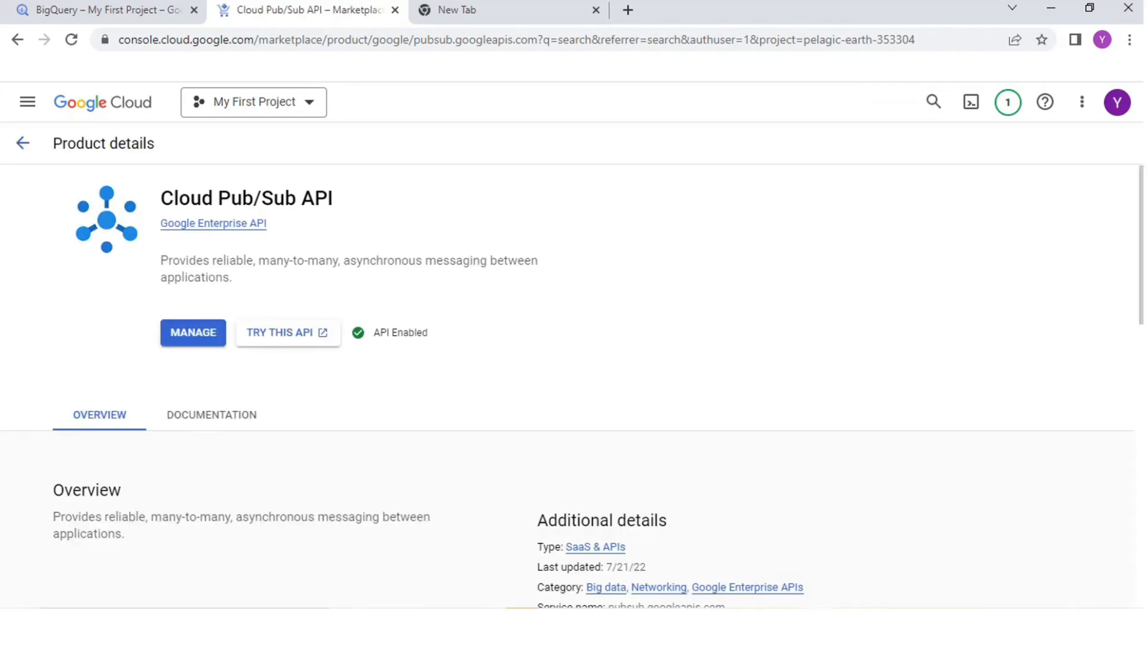
drag(373, 333, 428, 333)
click(431, 333)
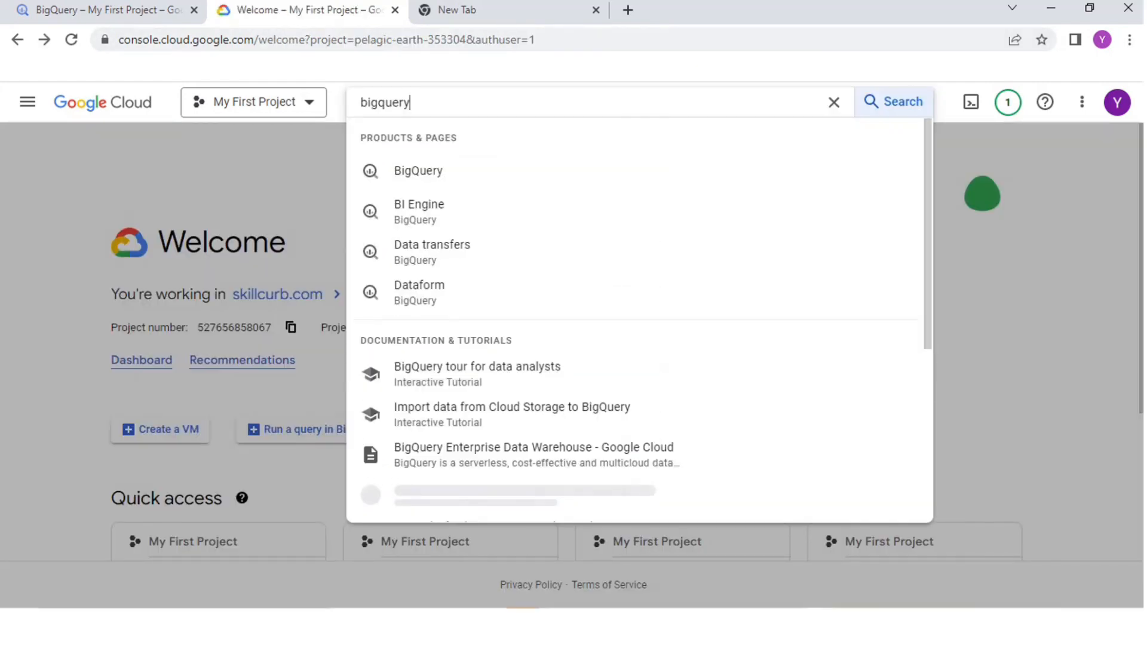
Step: Search for the BigQuery API, open its product details and check its enabled status
text(api)
key(Return)
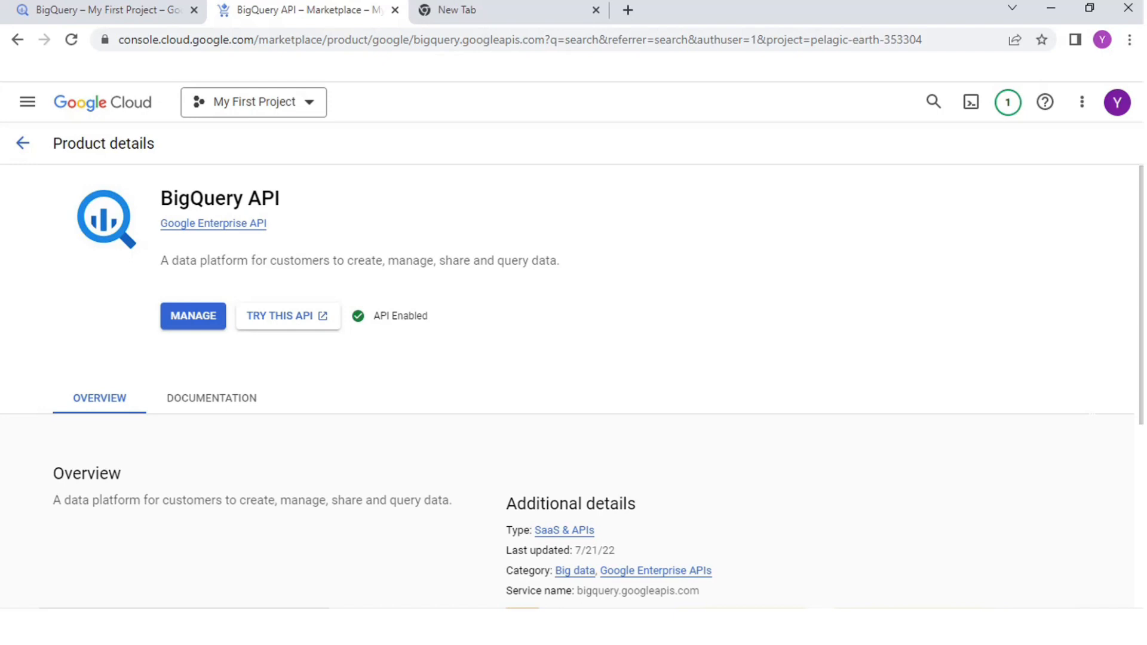
drag(428, 316, 380, 315)
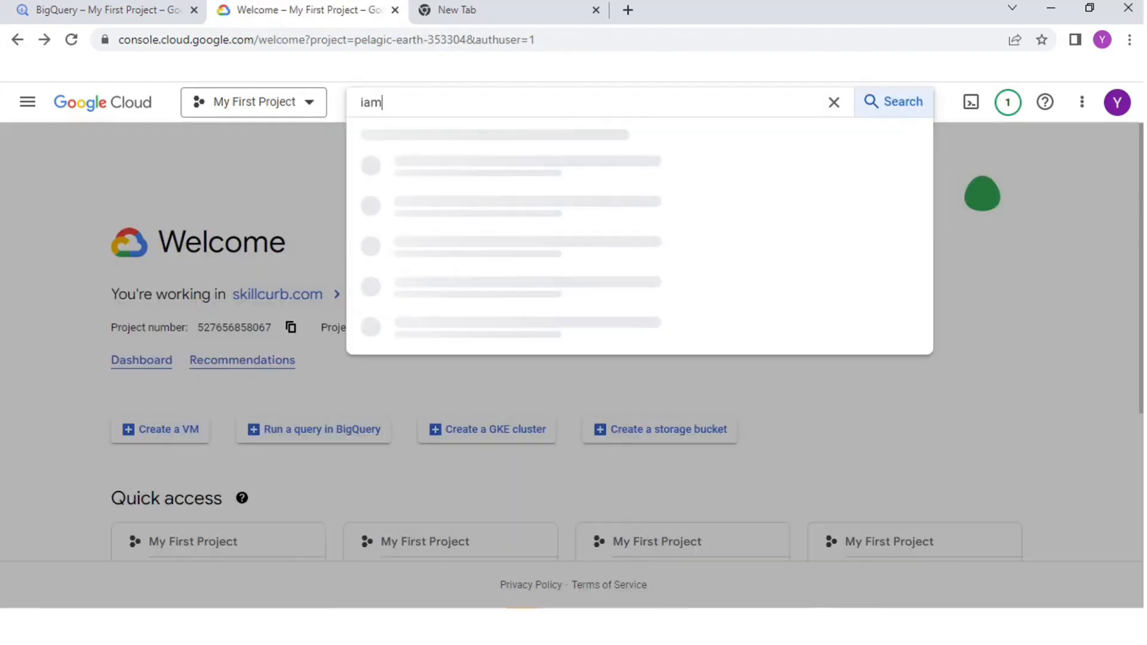
Step: Review the bigquery service account's roles on the project's IAM page and locate its JSON key file in Downloads
click(429, 171)
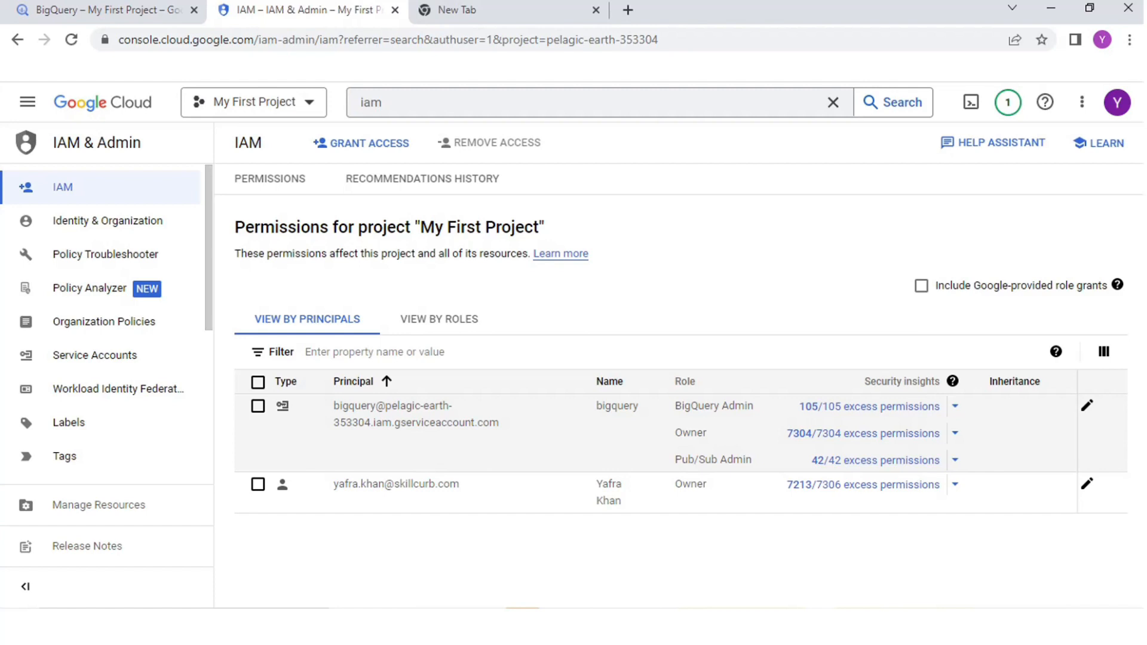
drag(752, 460, 674, 460)
click(674, 460)
double_click(697, 460)
triple_click(697, 406)
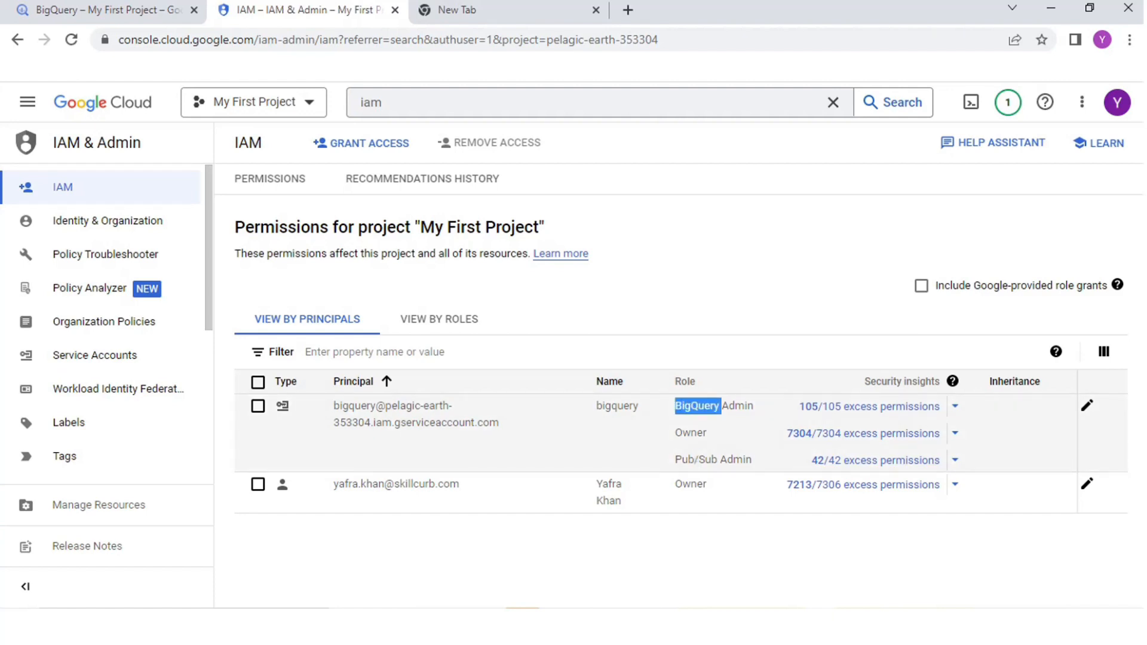
click(698, 406)
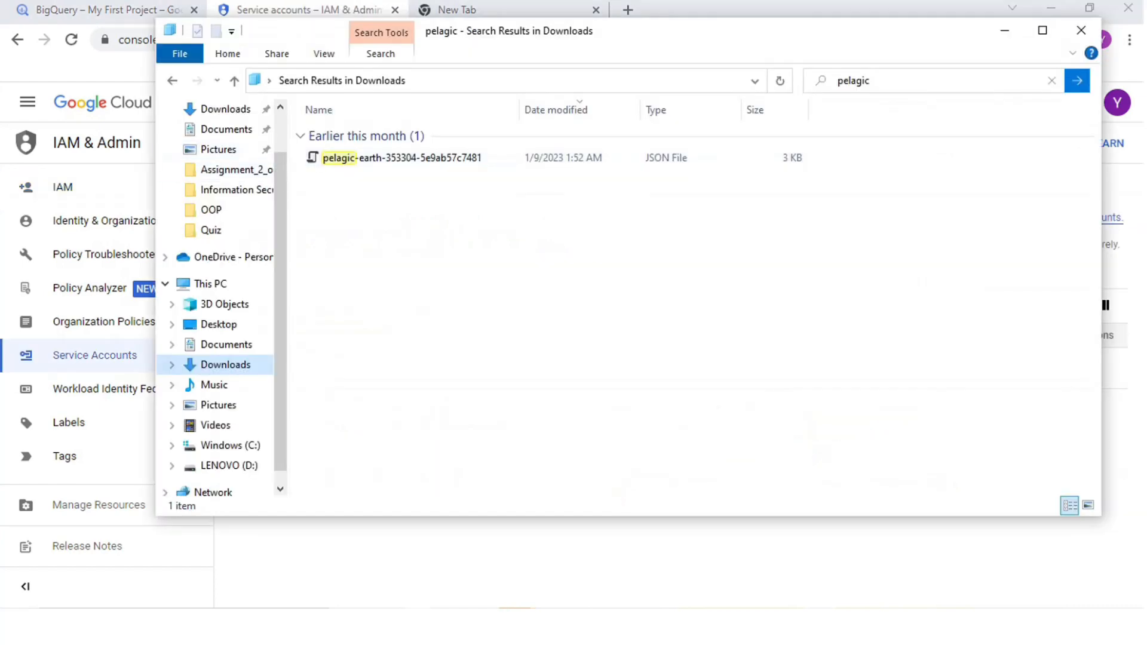
click(402, 158)
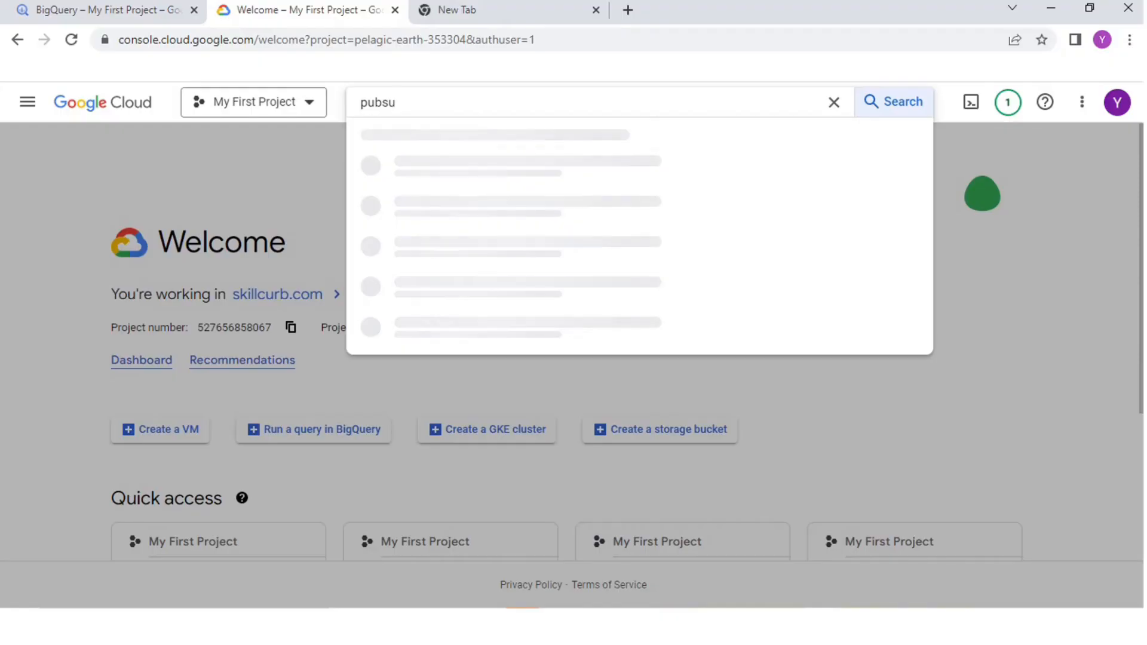
Step: Create a Pub/Sub topic with the ID demoTopic and a default subscription, and check it in the subscriptions list
click(417, 210)
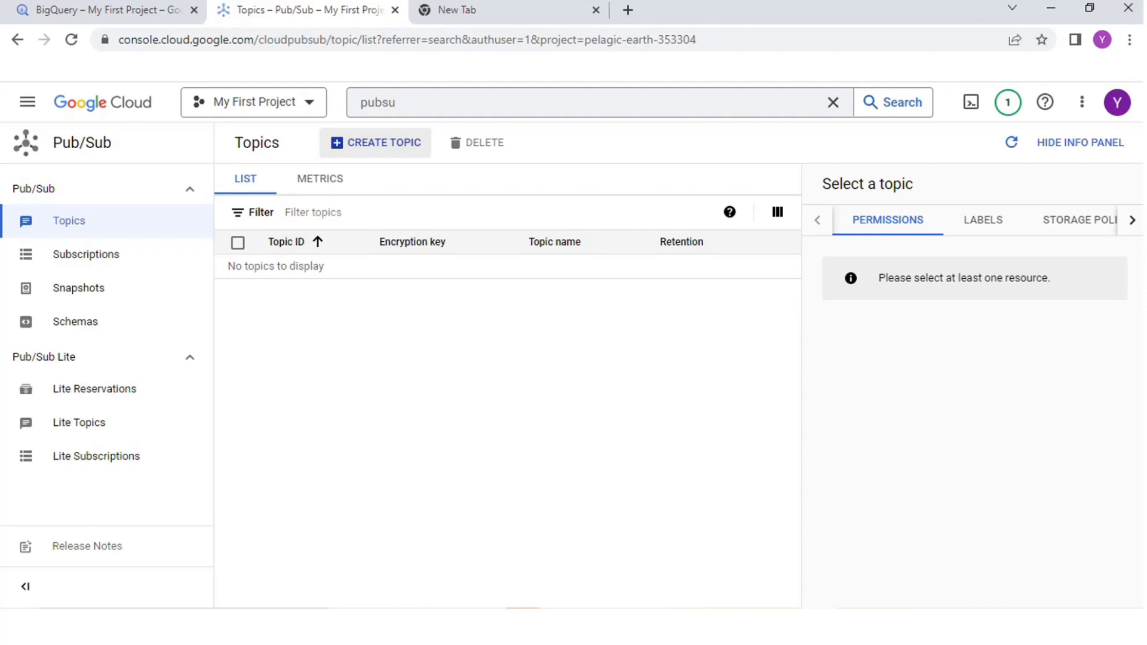
click(375, 143)
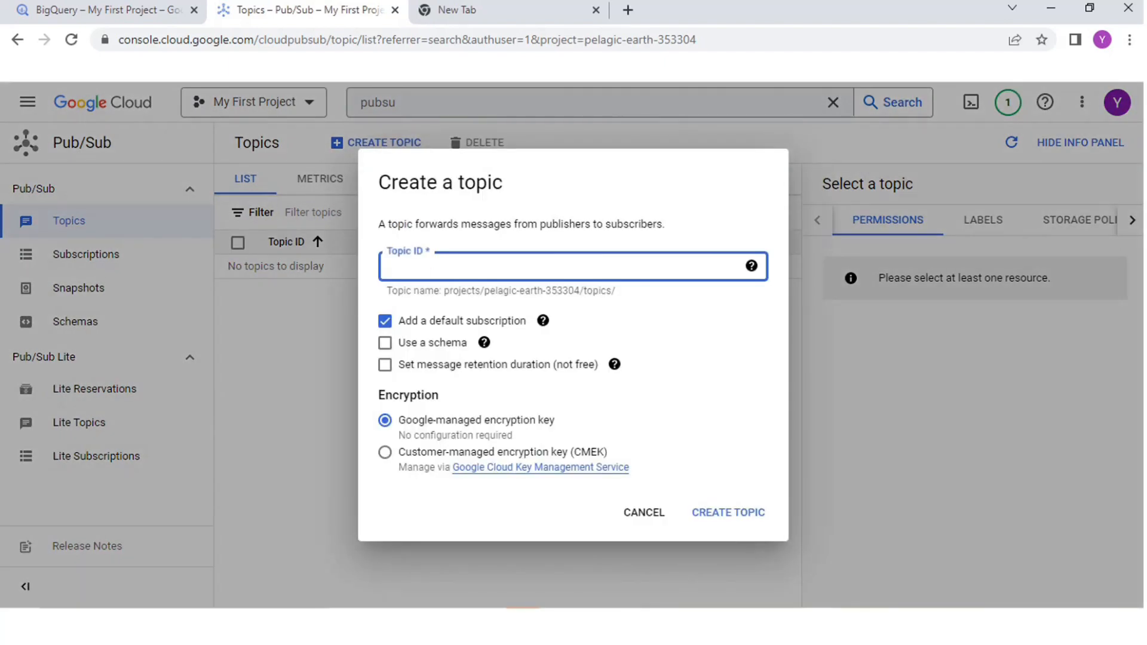
text(demoTopic)
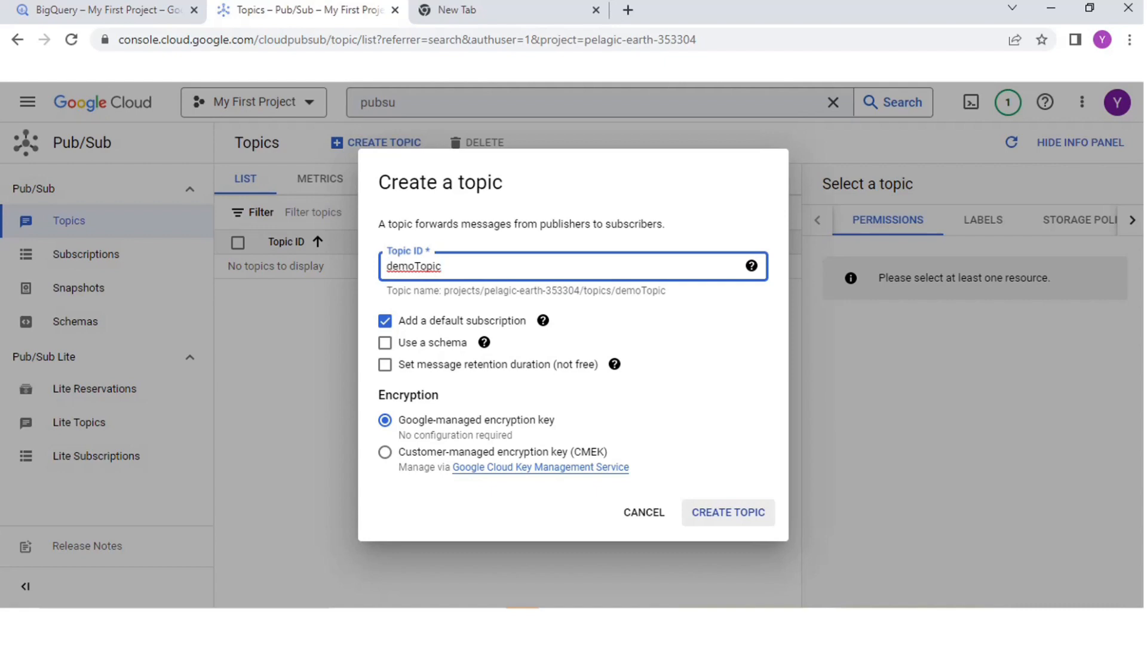
key(Return)
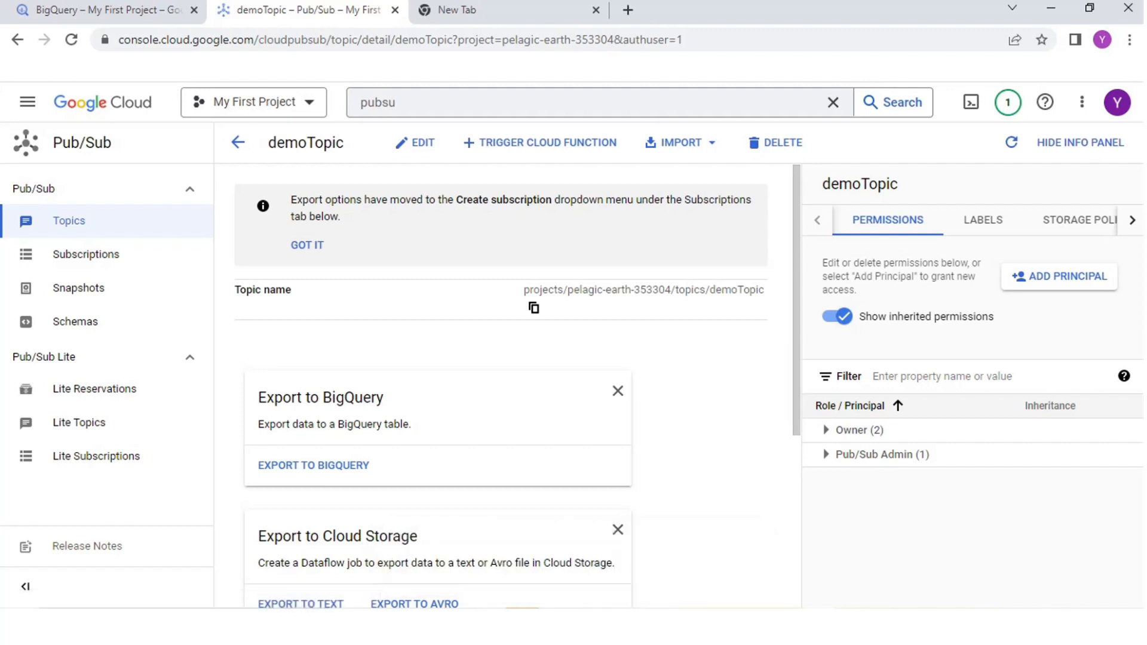
click(86, 254)
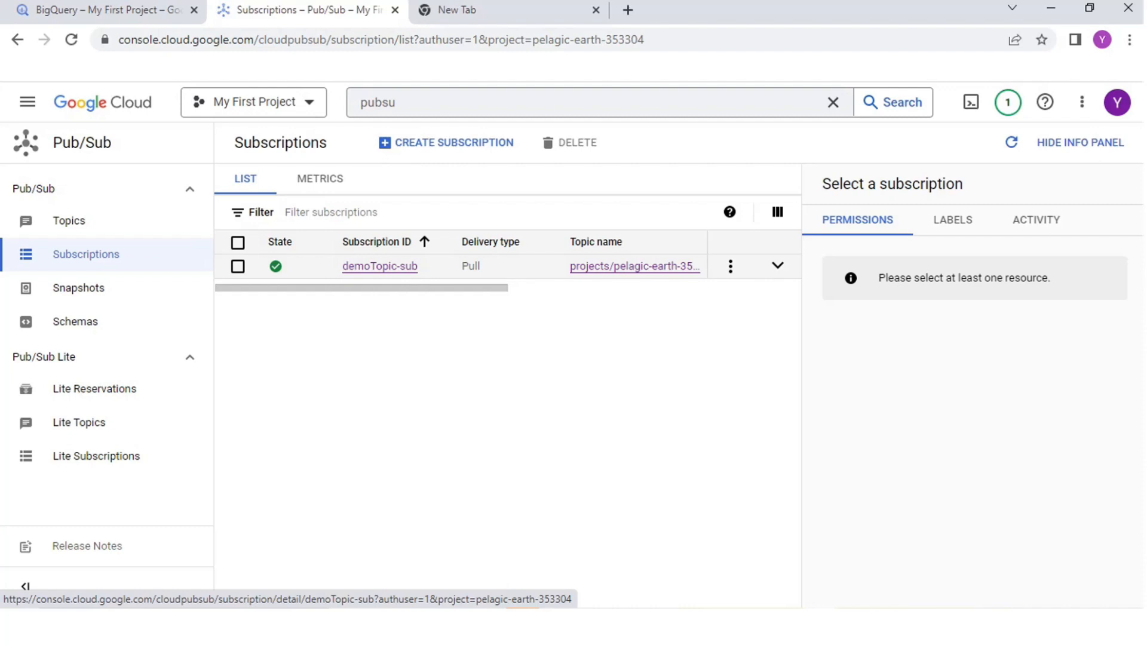
mouse_move(382, 288)
mouse_down()
mouse_move(628, 288)
mouse_move(381, 288)
mouse_up()
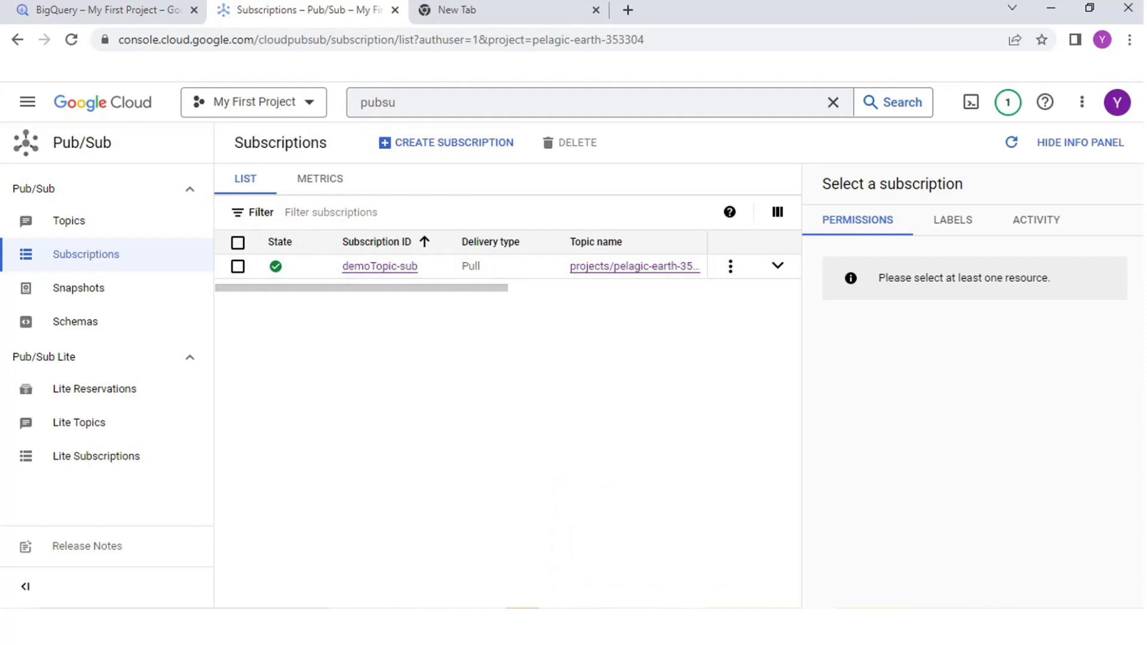
Step: Switch to Visual Studio Code, open publisher.py and examine its import statements
click(612, 627)
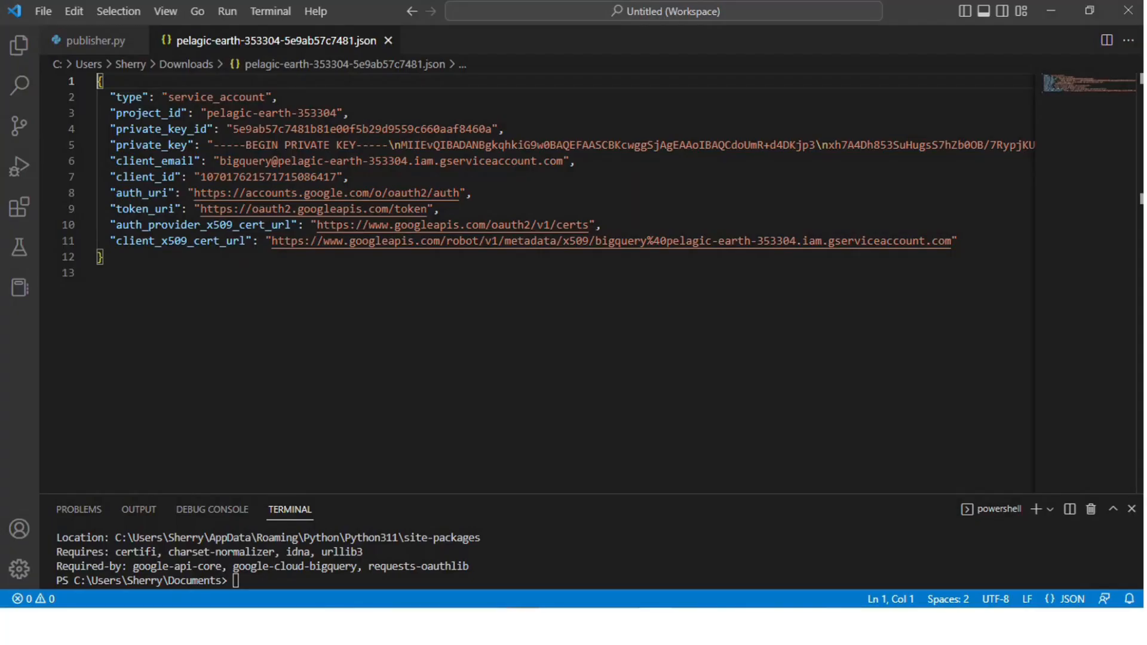
click(96, 41)
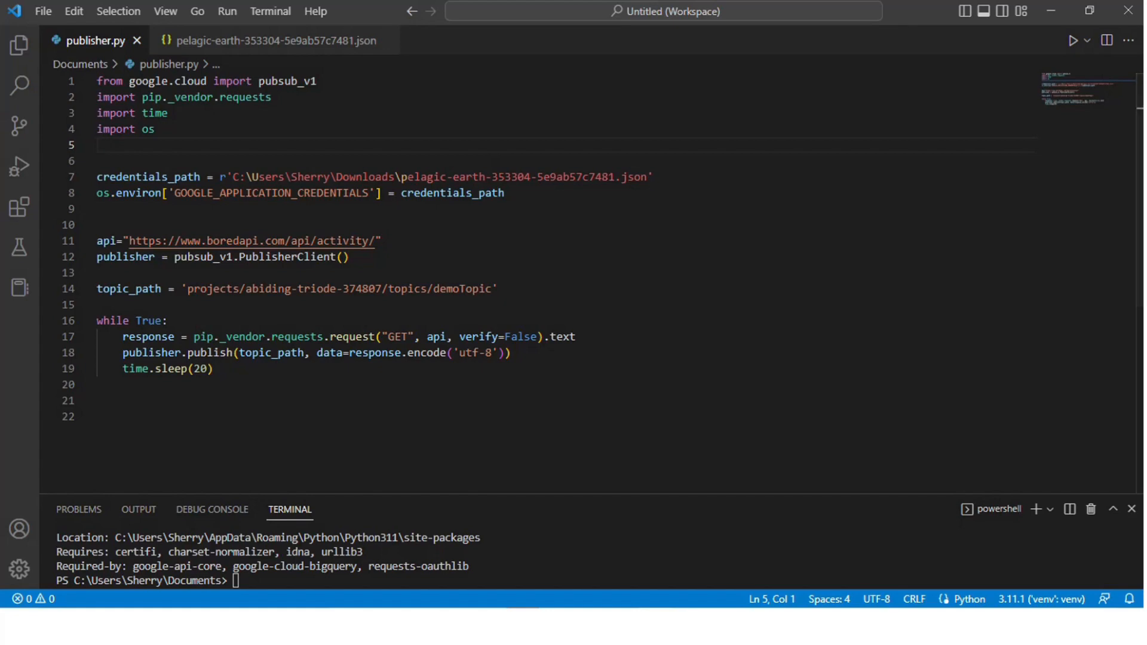
click(97, 81)
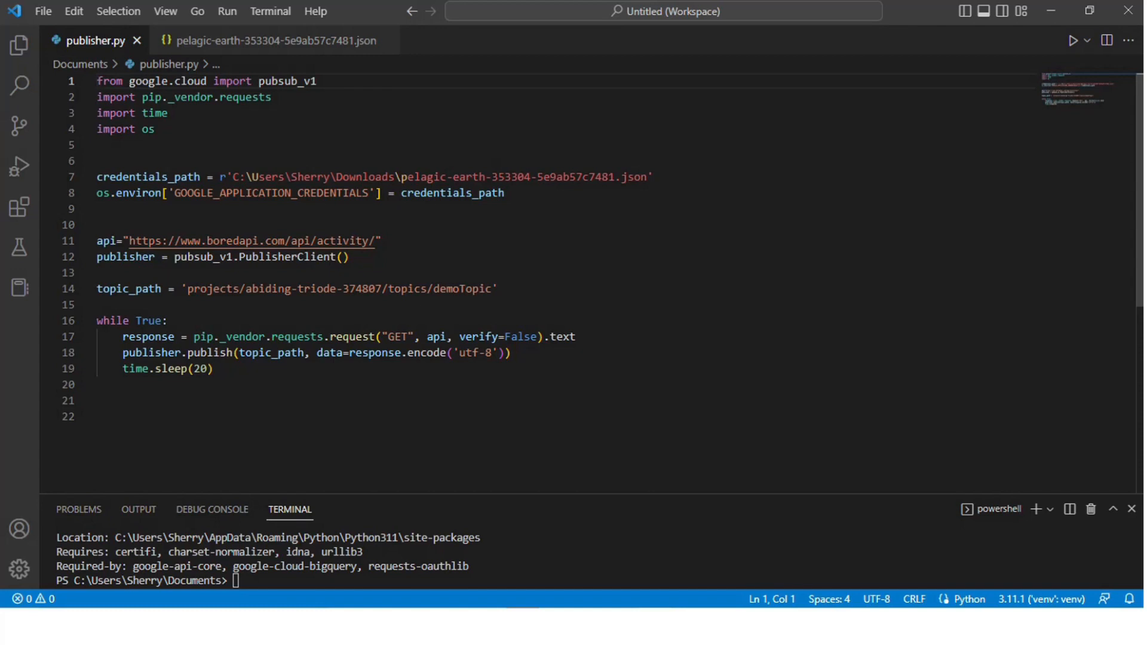
click(317, 81)
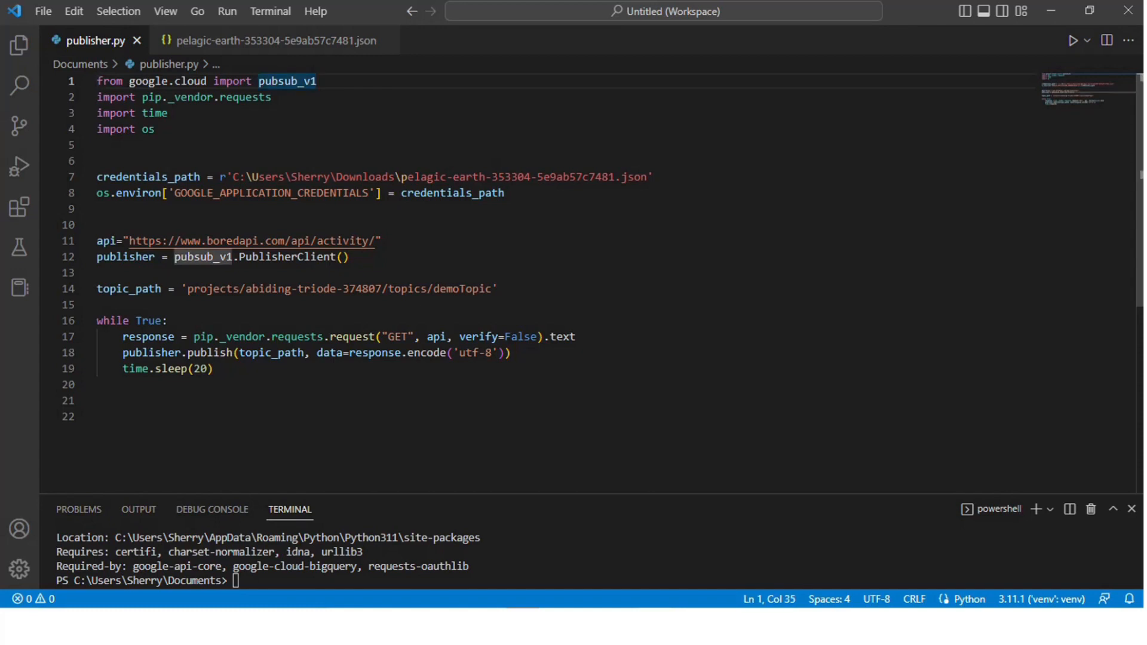
mouse_move(191, 97)
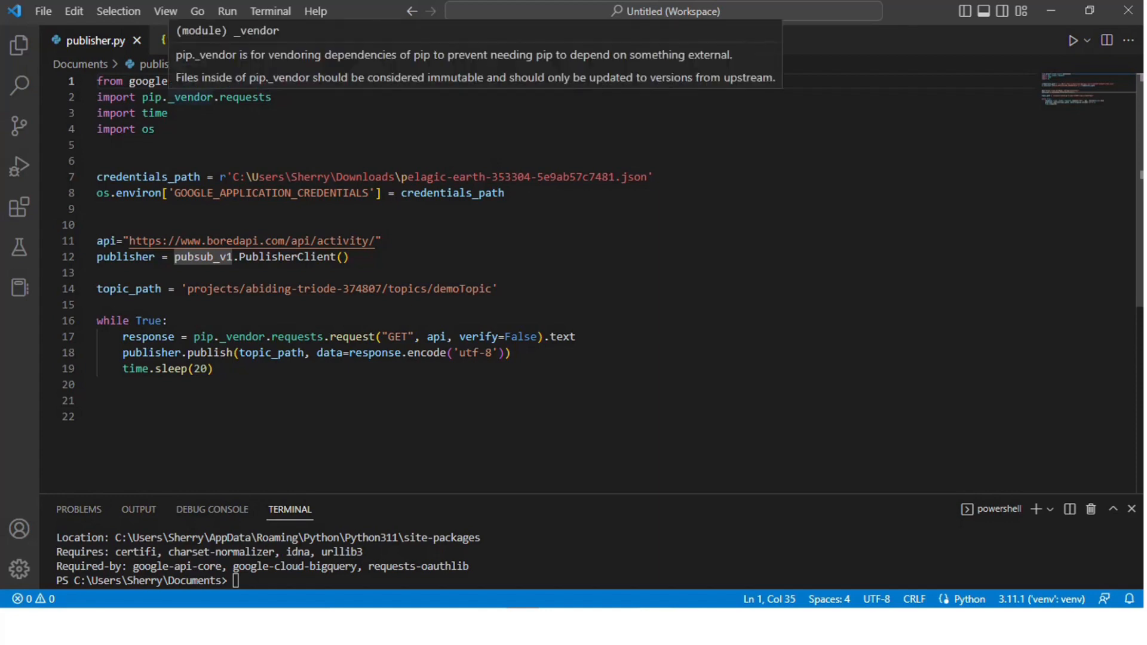
key(Down)
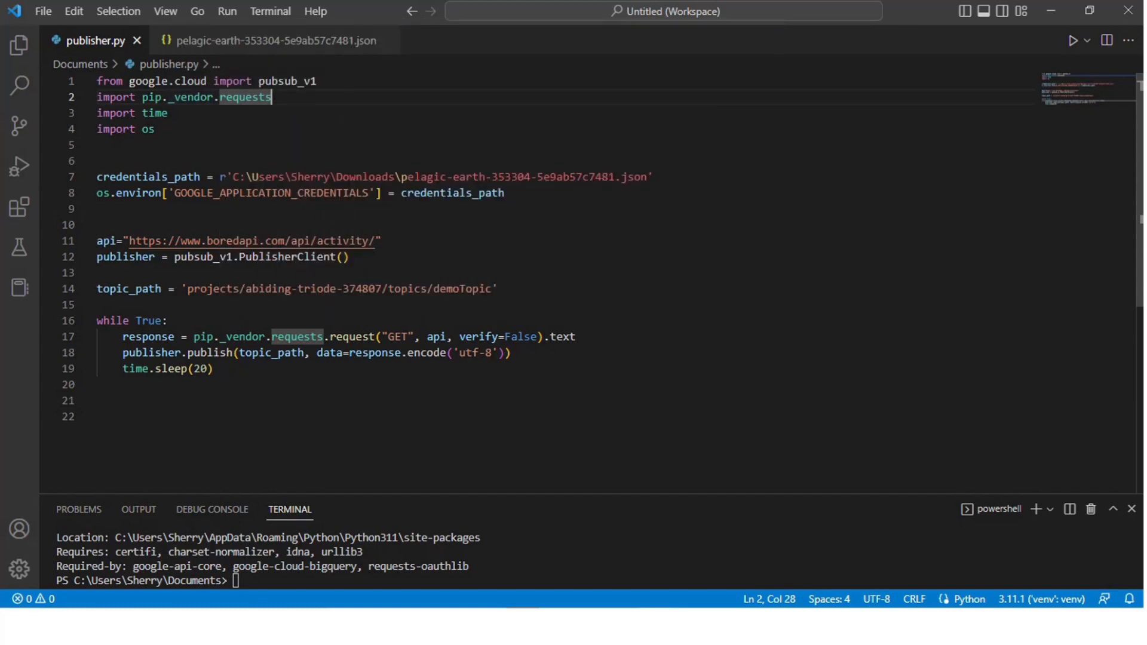
click(168, 113)
click(156, 130)
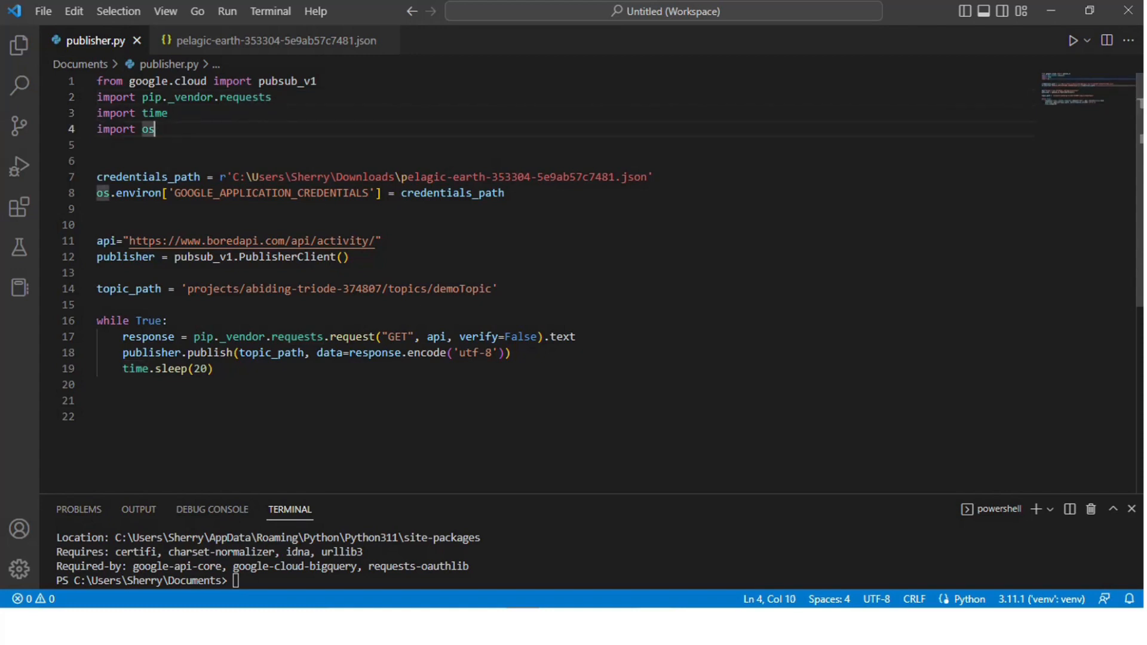
Step: Examine the credentials path, the GOOGLE_APPLICATION_CREDENTIALS setting, the API URL and the publisher client in publisher.py
click(98, 177)
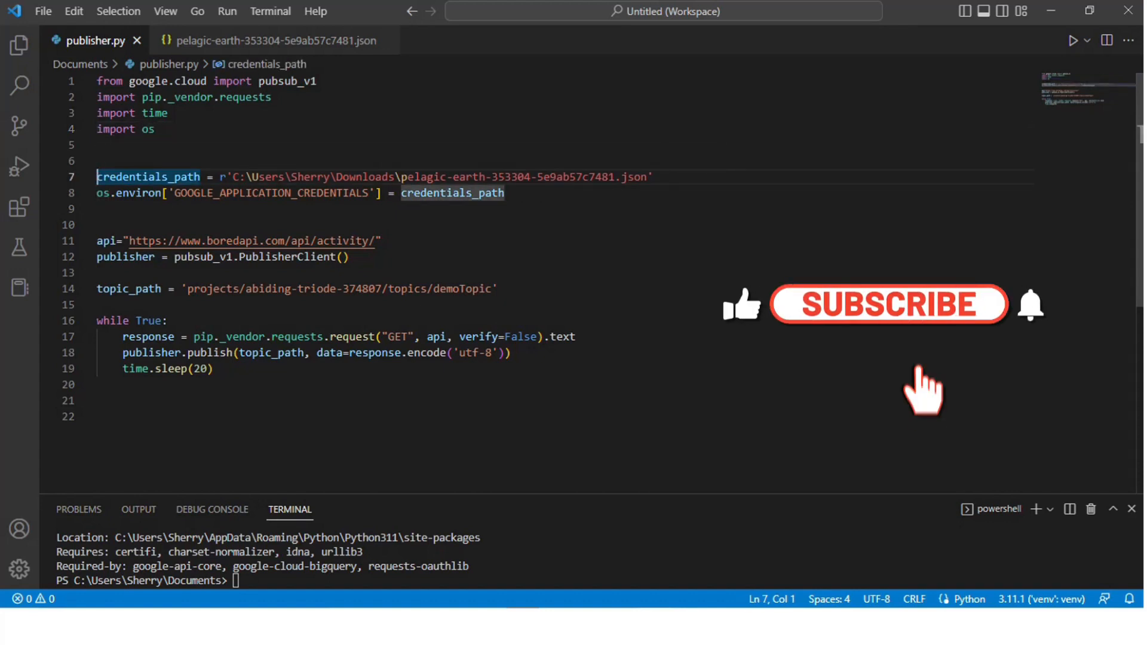
click(648, 178)
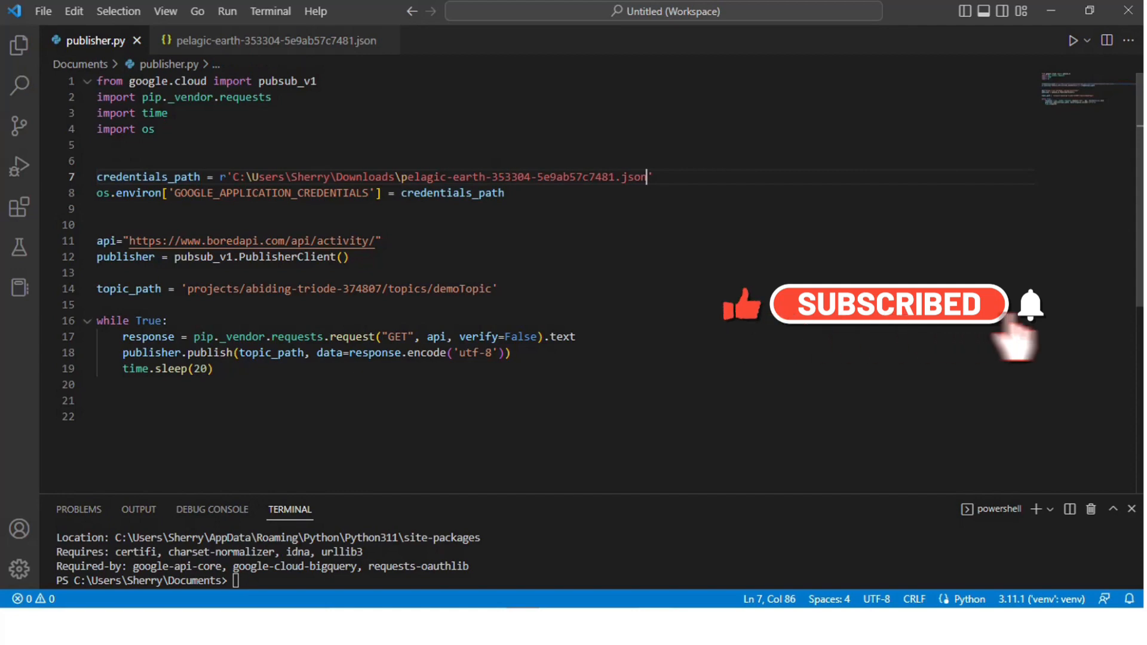
click(97, 193)
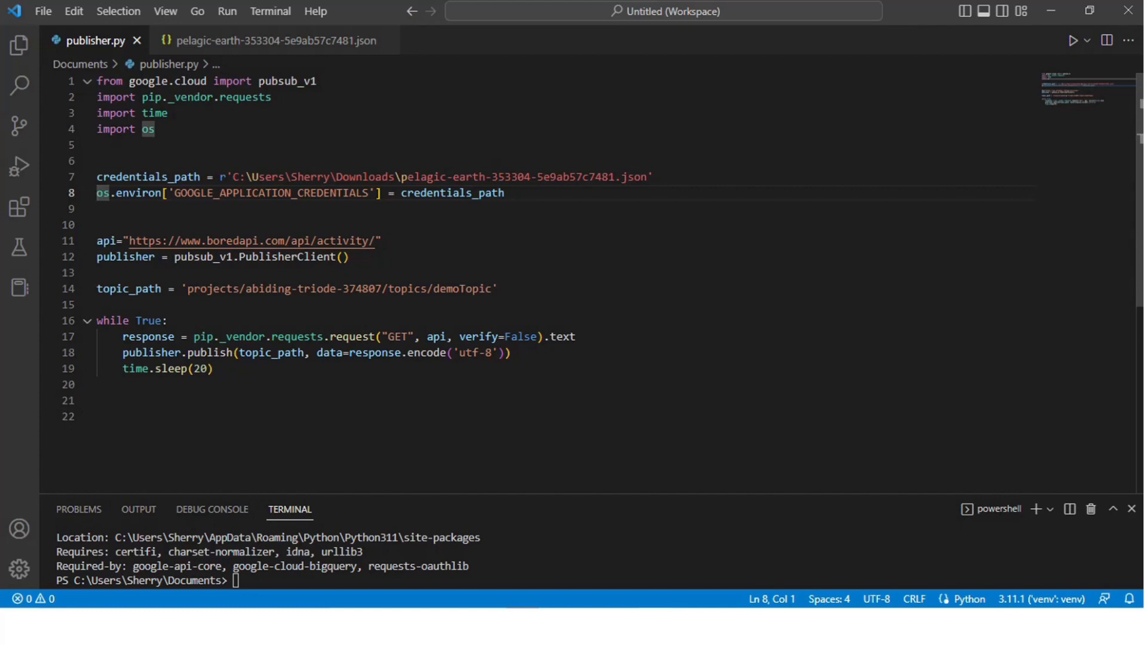
click(98, 241)
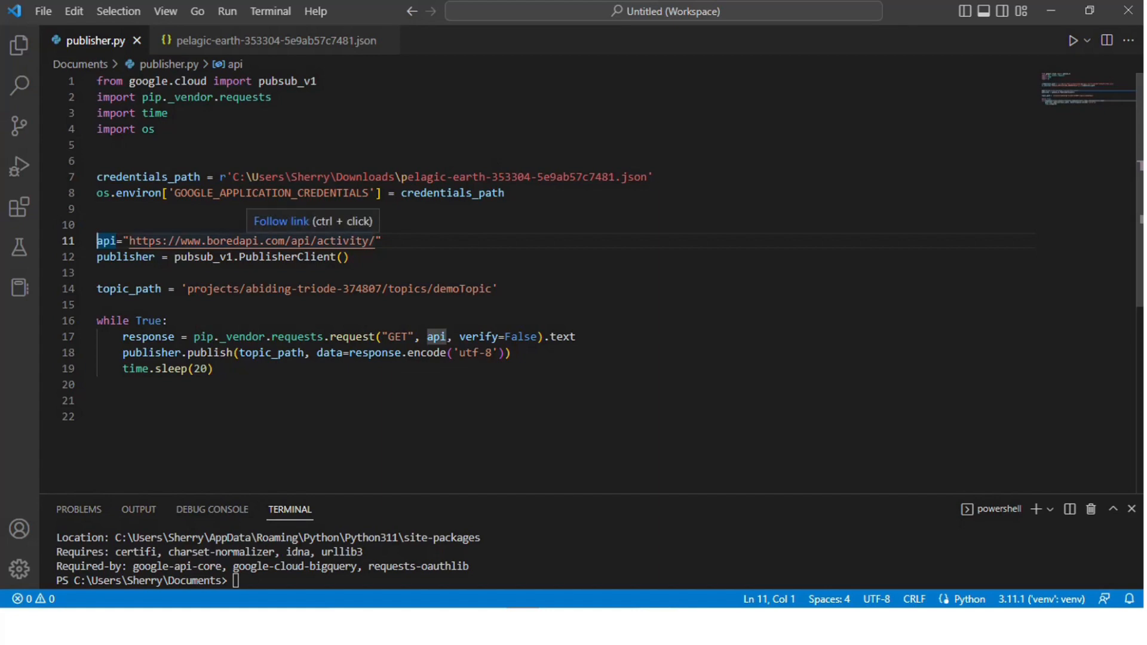
click(376, 241)
click(383, 241)
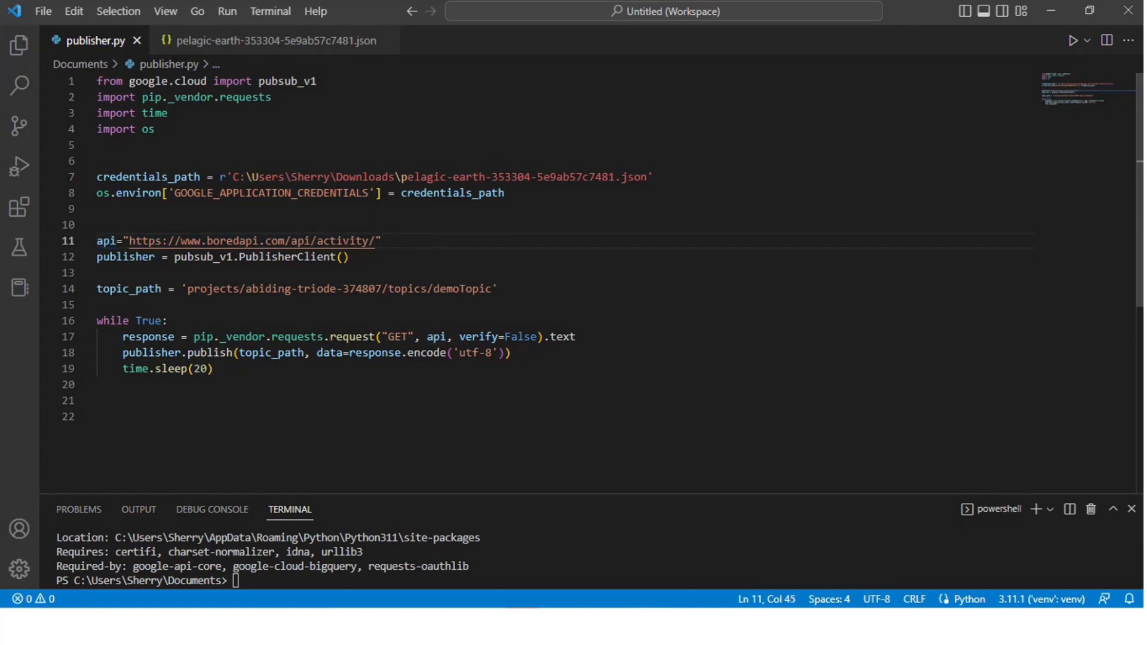
key(Down)
Step: Examine the topic path and the while loop that requests, publishes and sleeps in publisher.py
drag(187, 288, 493, 289)
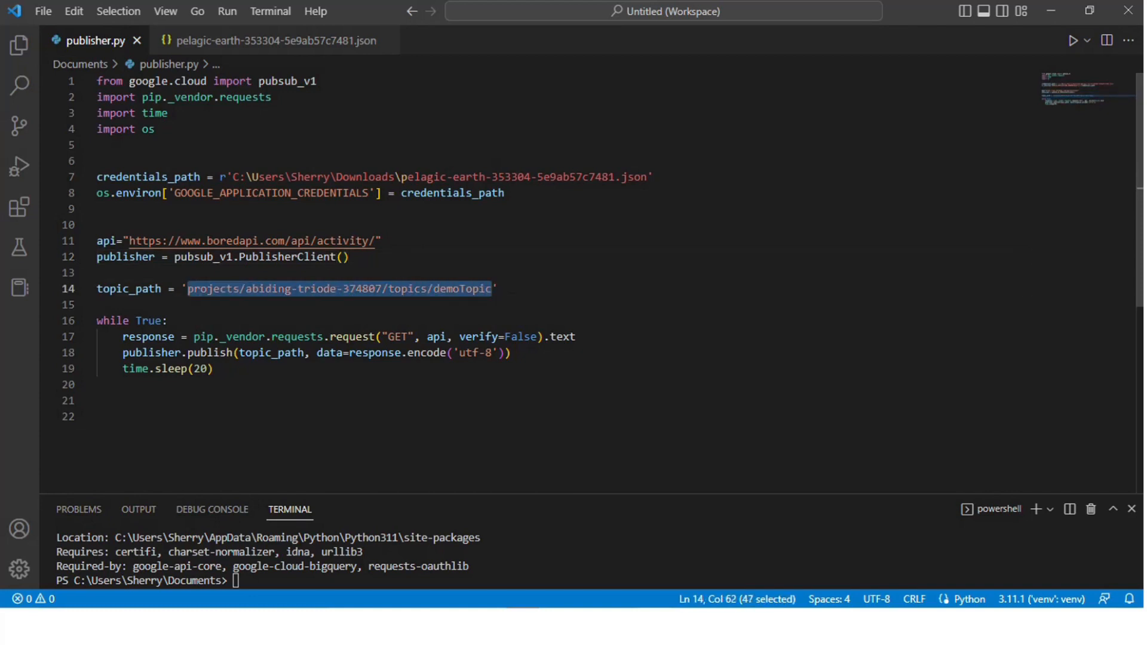
click(499, 289)
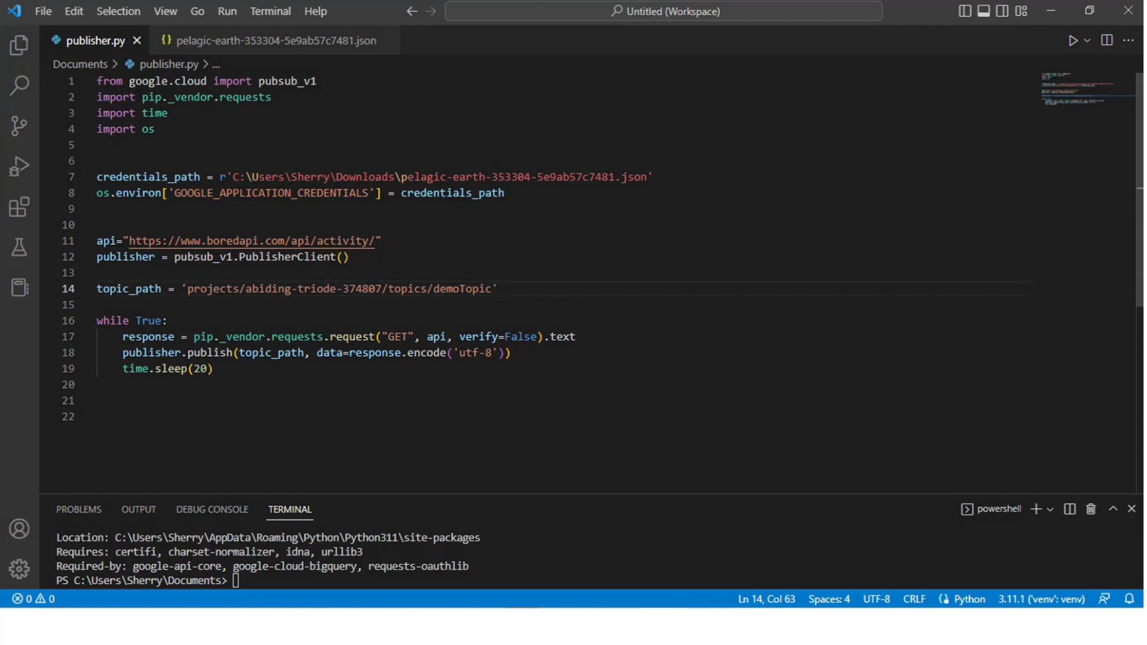
click(169, 321)
click(148, 337)
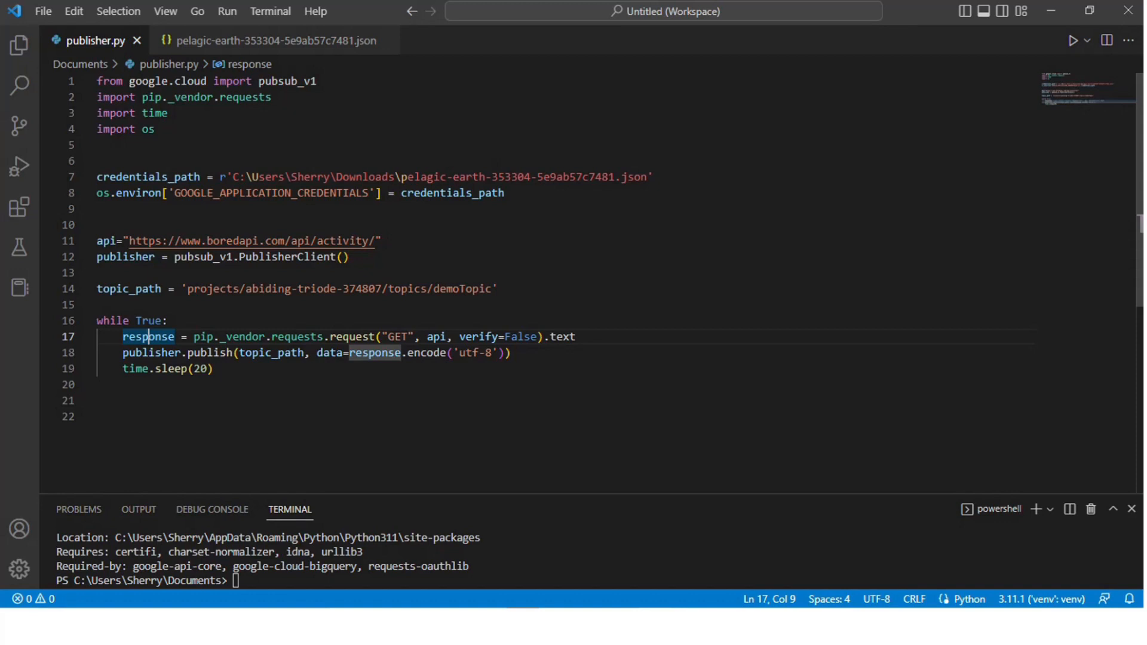
click(310, 353)
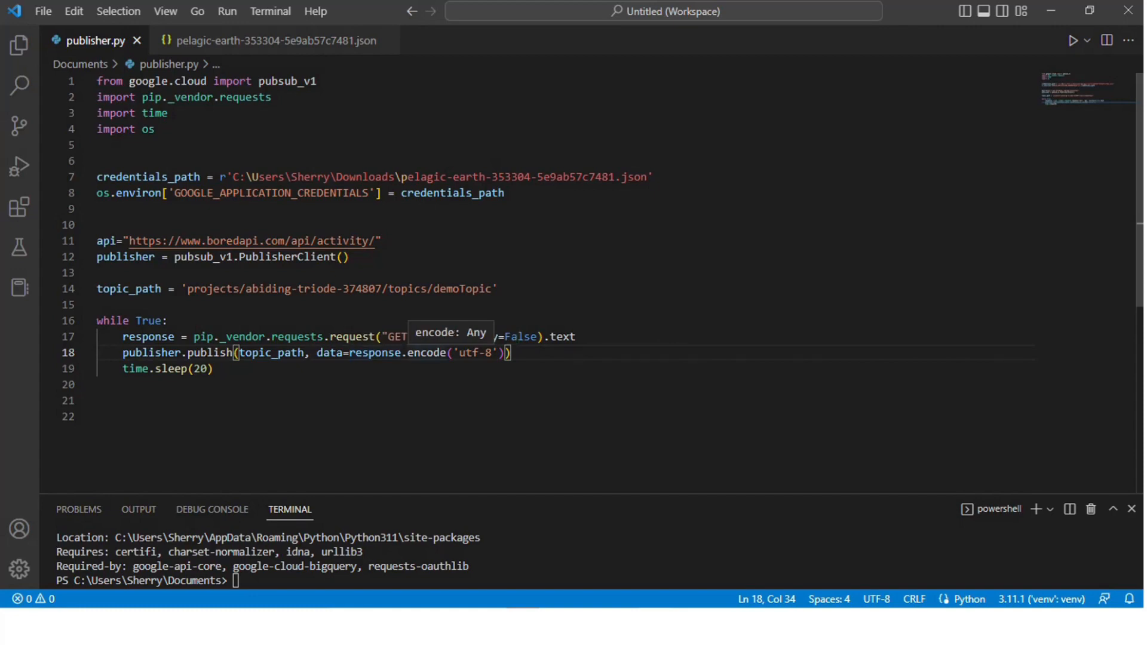
click(512, 353)
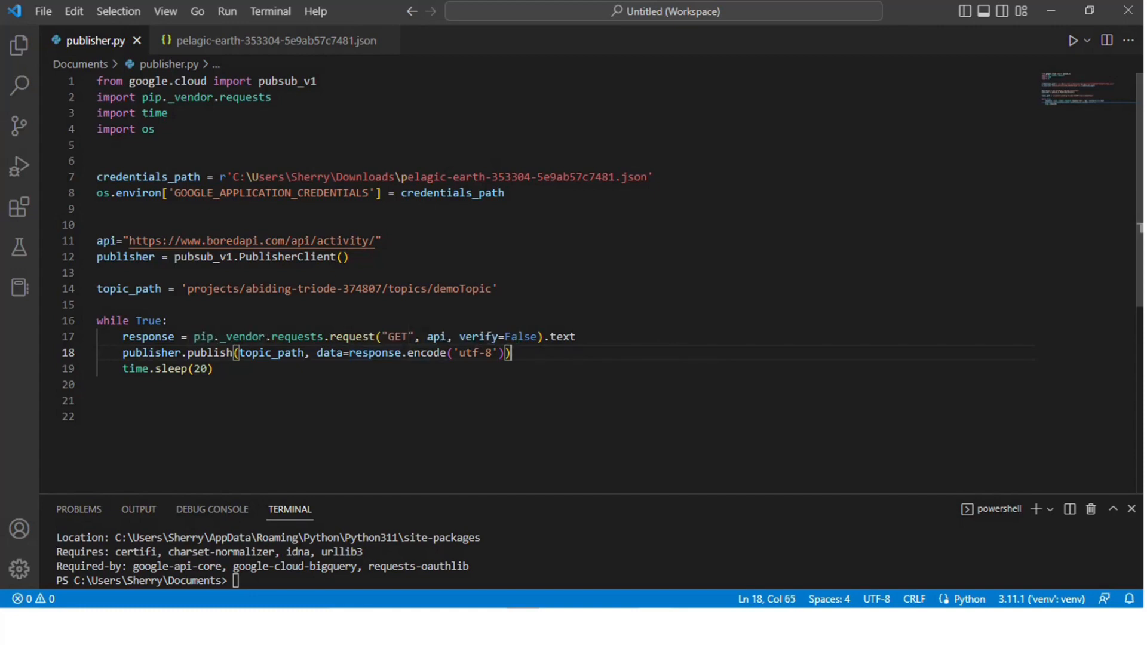
click(213, 368)
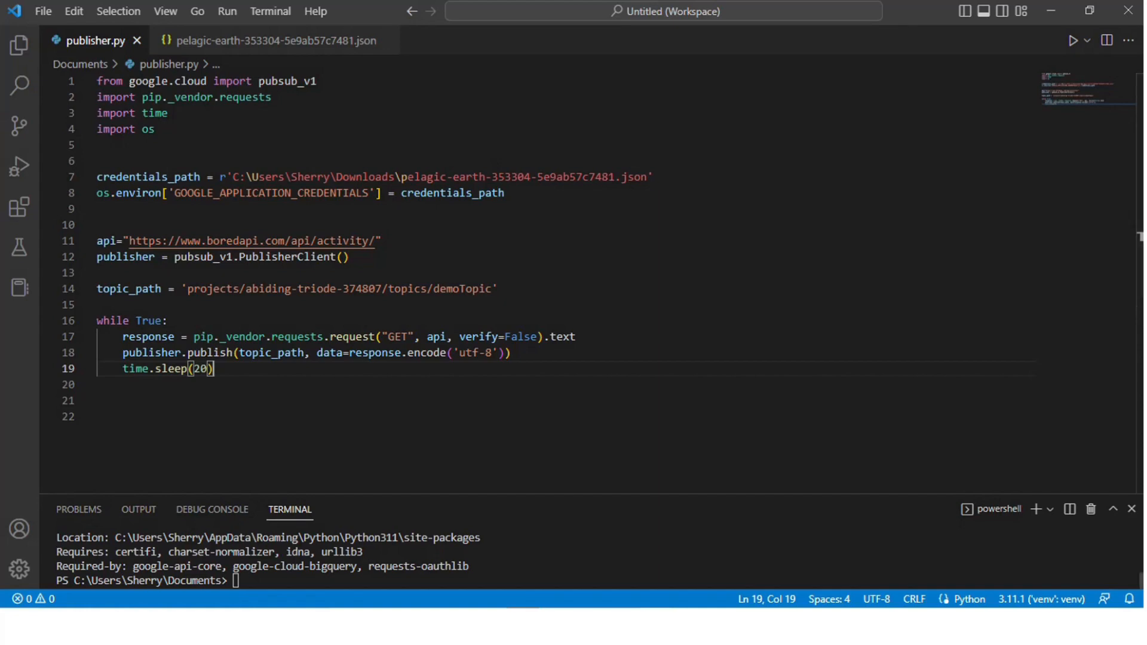
Step: Run the publisher script from the terminal with the command py publisher.py
click(236, 580)
text(py publise)
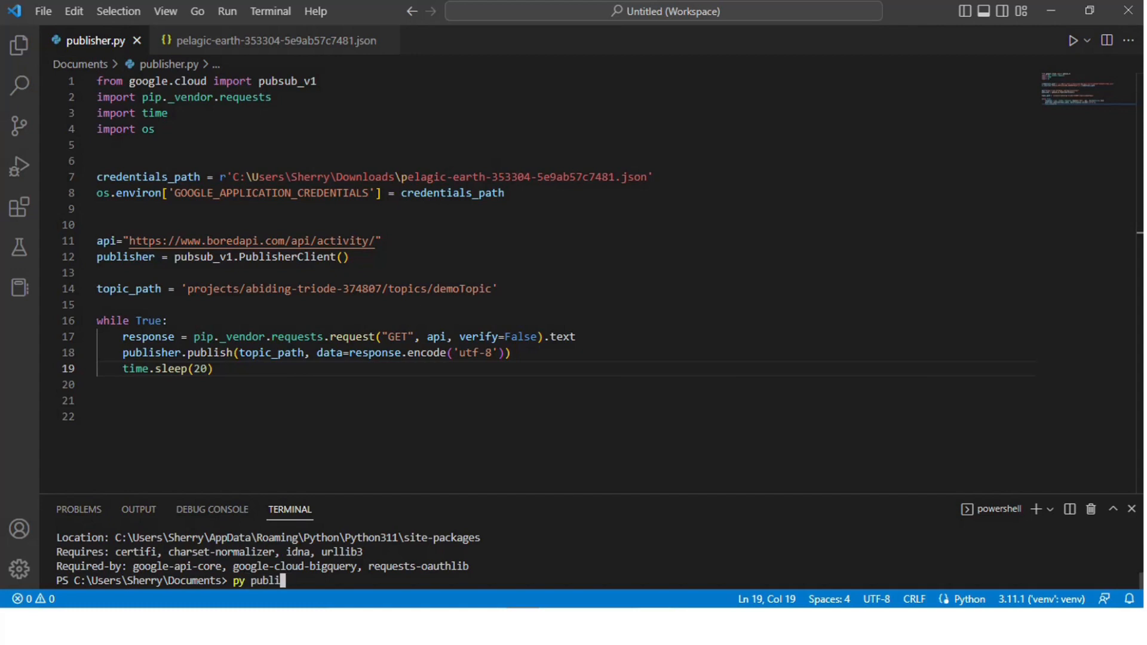
key(BackSpace)
key(BackSpace)
key(BackSpace)
key(BackSpace)
key(BackSpace)
key(BackSpace)
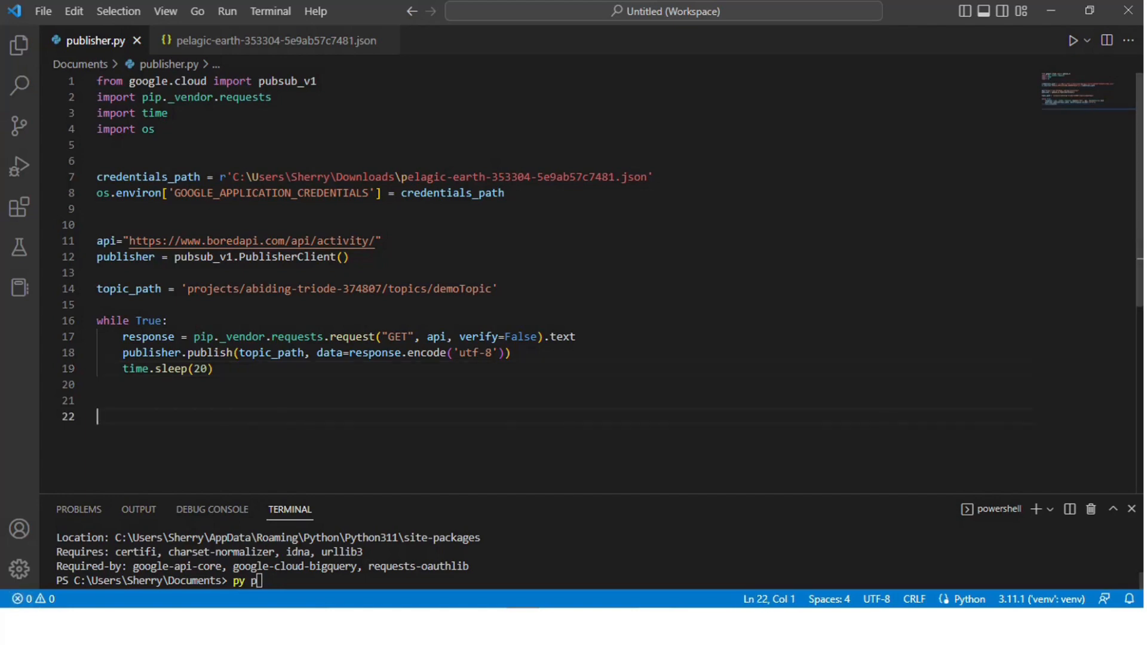
text(ublisher.py)
key(Return)
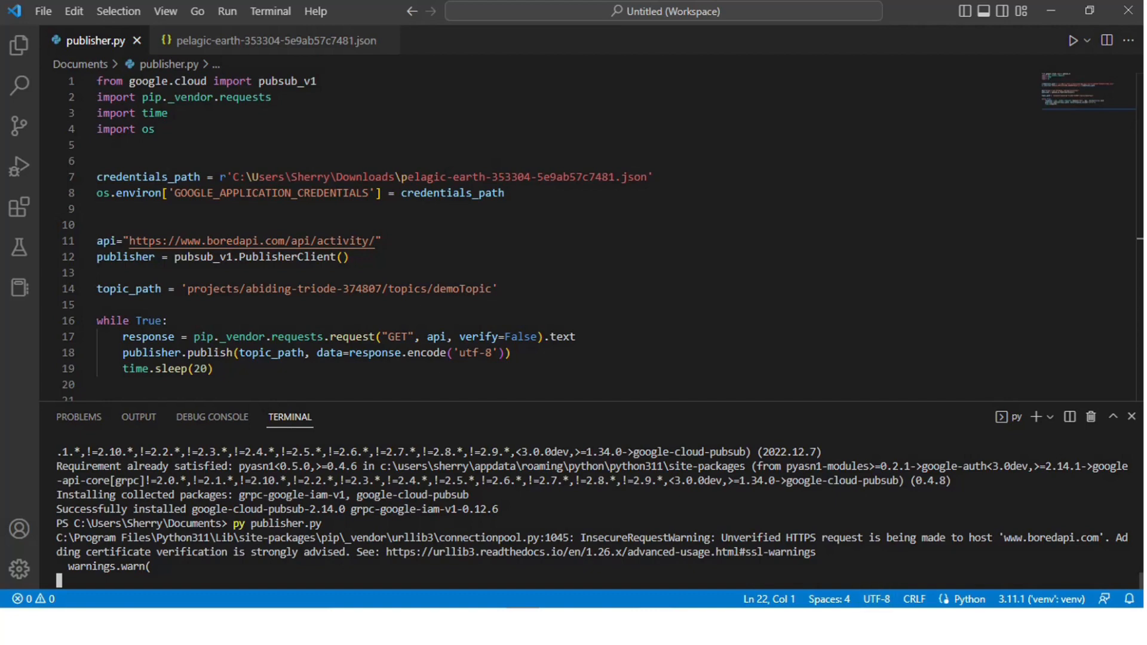
Step: Switch to Chrome, open the messages of the demoTopic-sub subscription and pull them
click(928, 626)
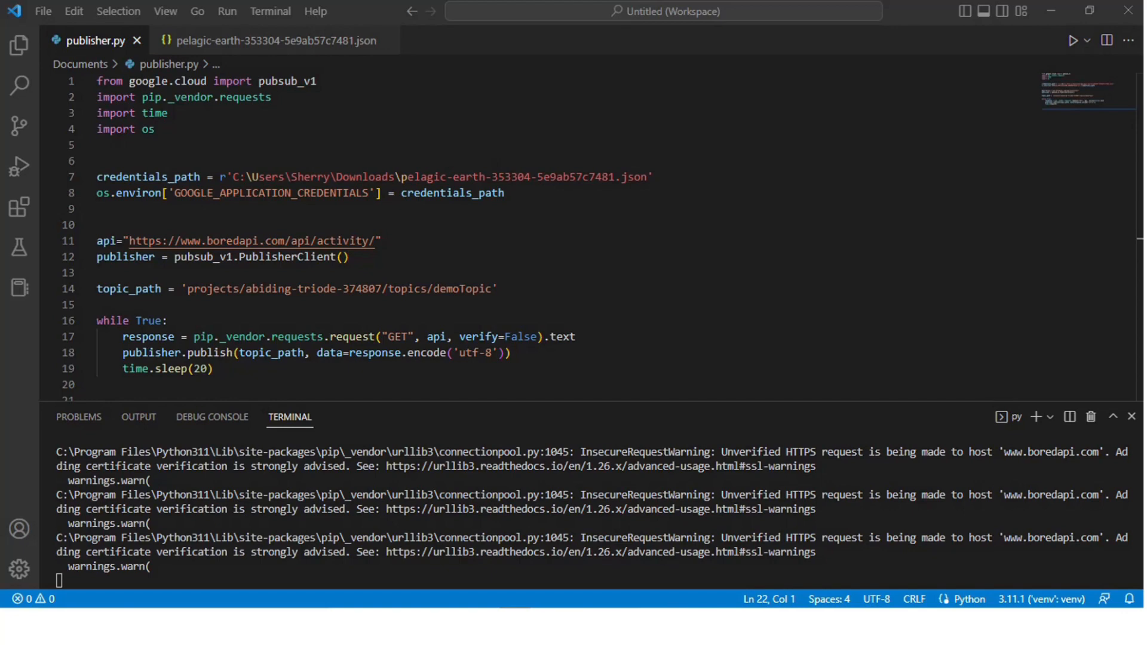
click(799, 626)
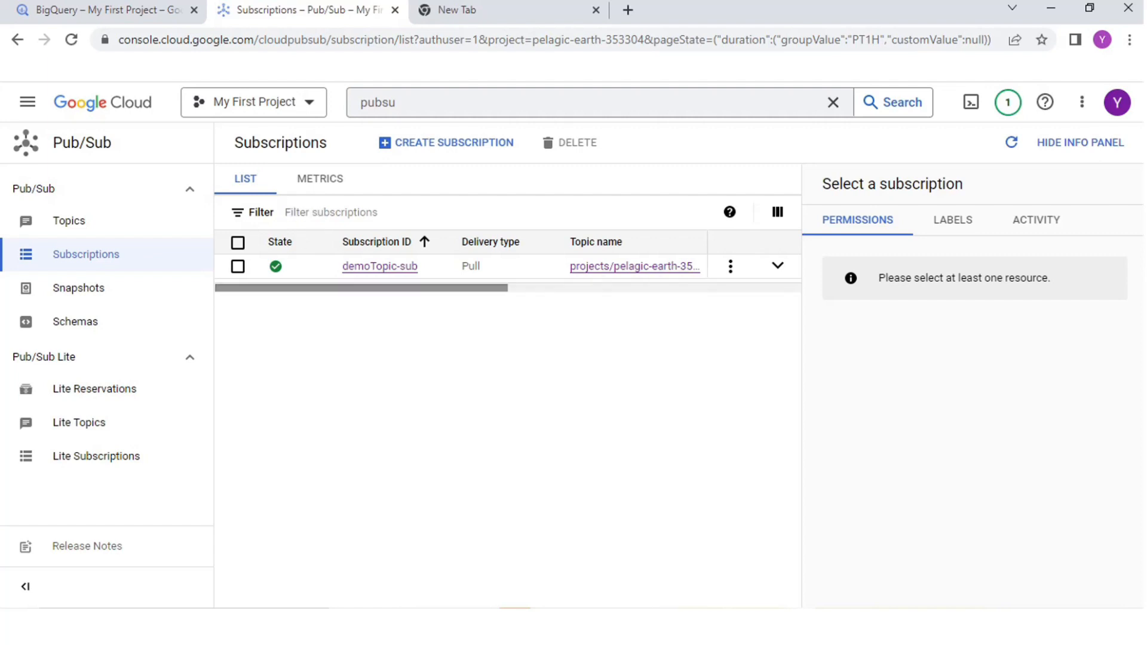
click(379, 265)
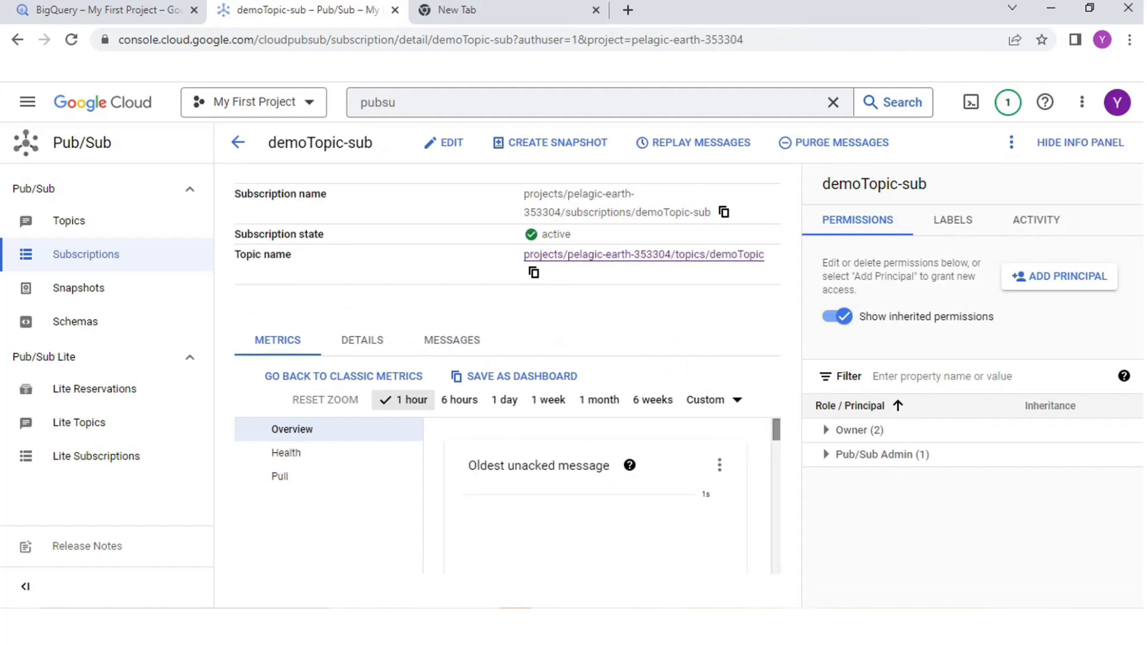
click(451, 341)
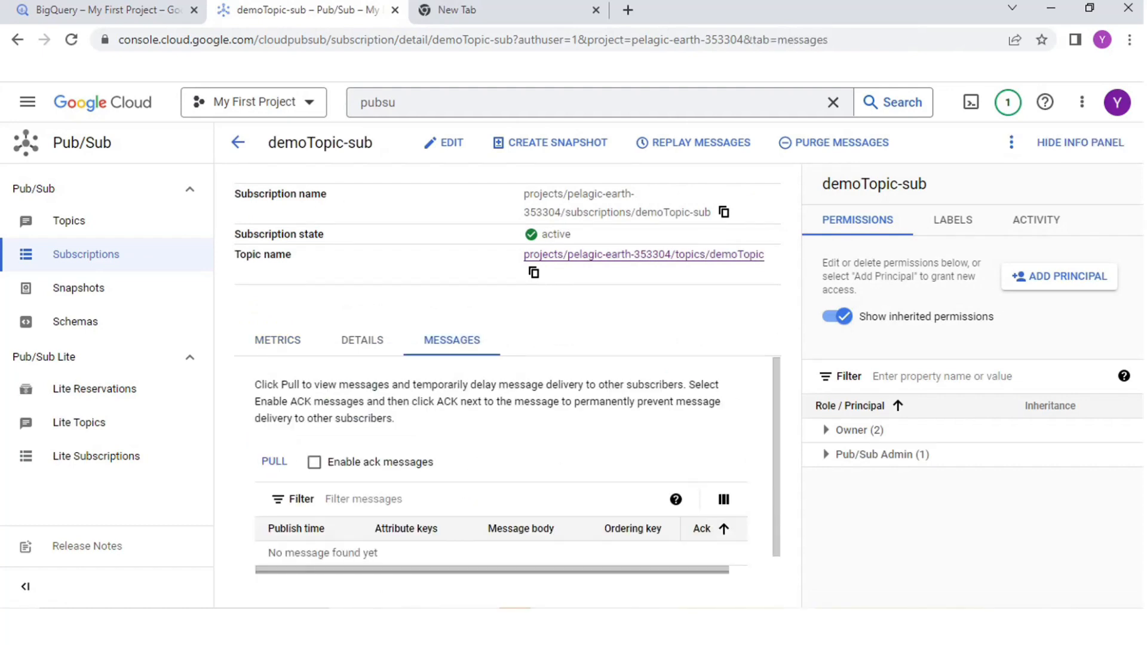
click(274, 461)
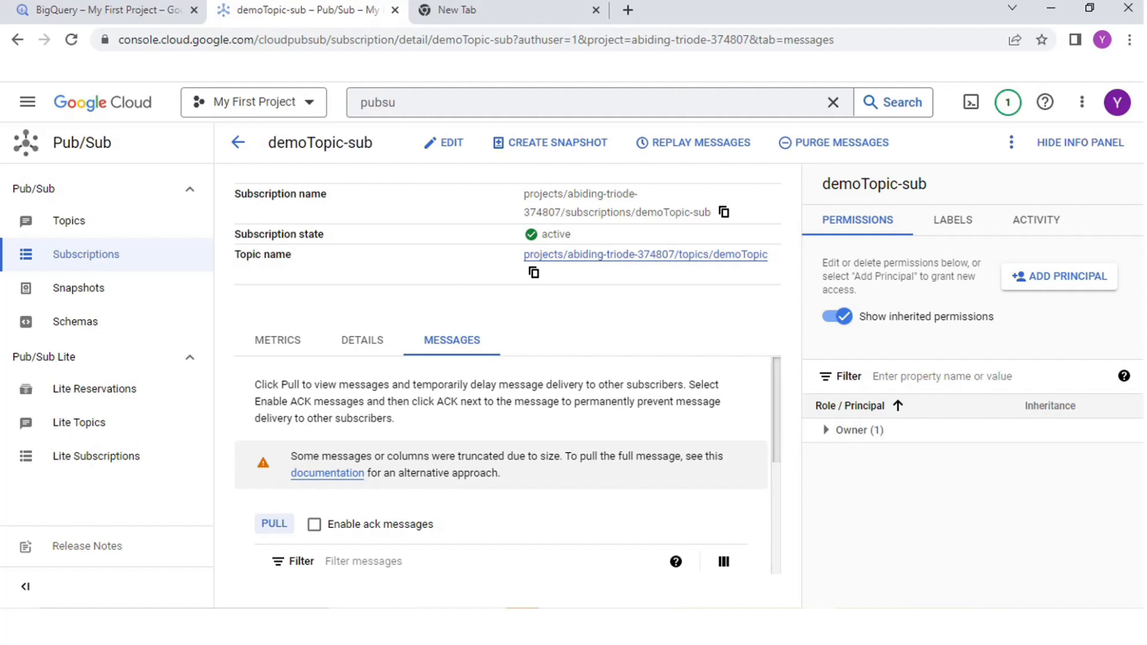
Step: Examine the publish times, message bodies and body field columns of the pulled messages, and look over the subscription's details
scroll(508, 466, down, 3)
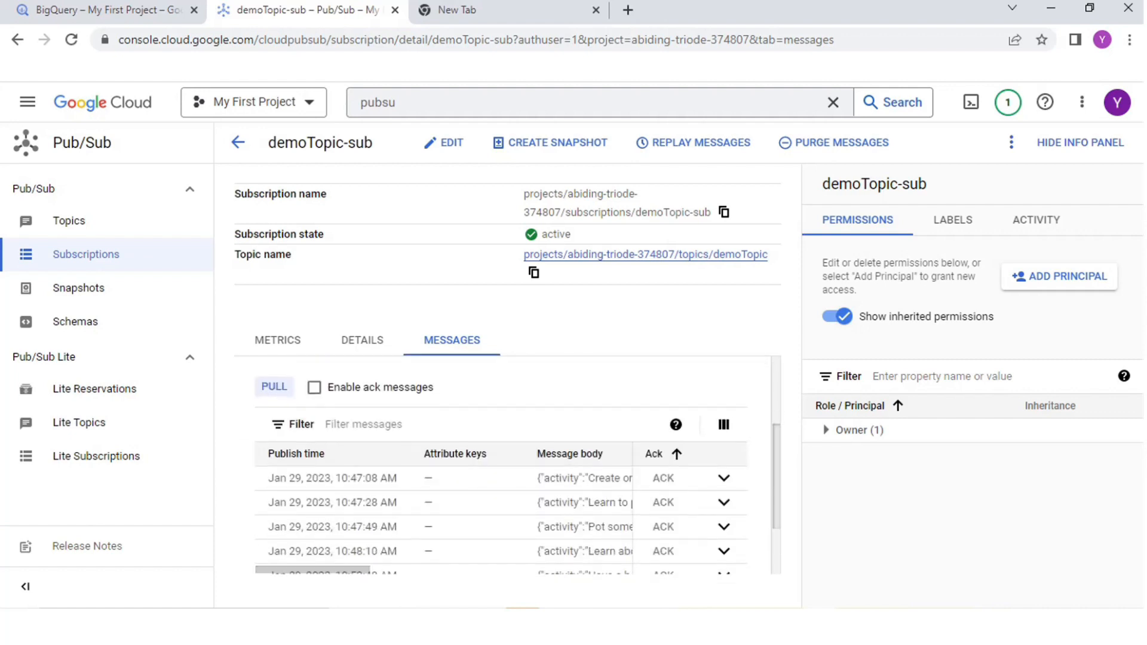
scroll(508, 466, down, 3)
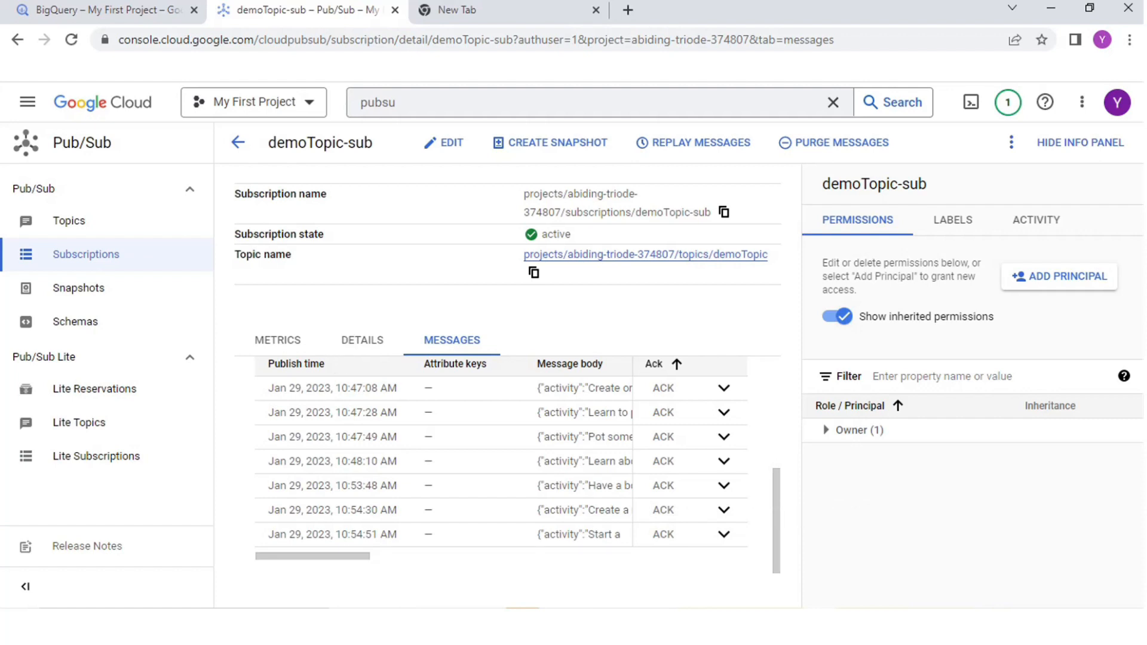
drag(316, 557, 373, 556)
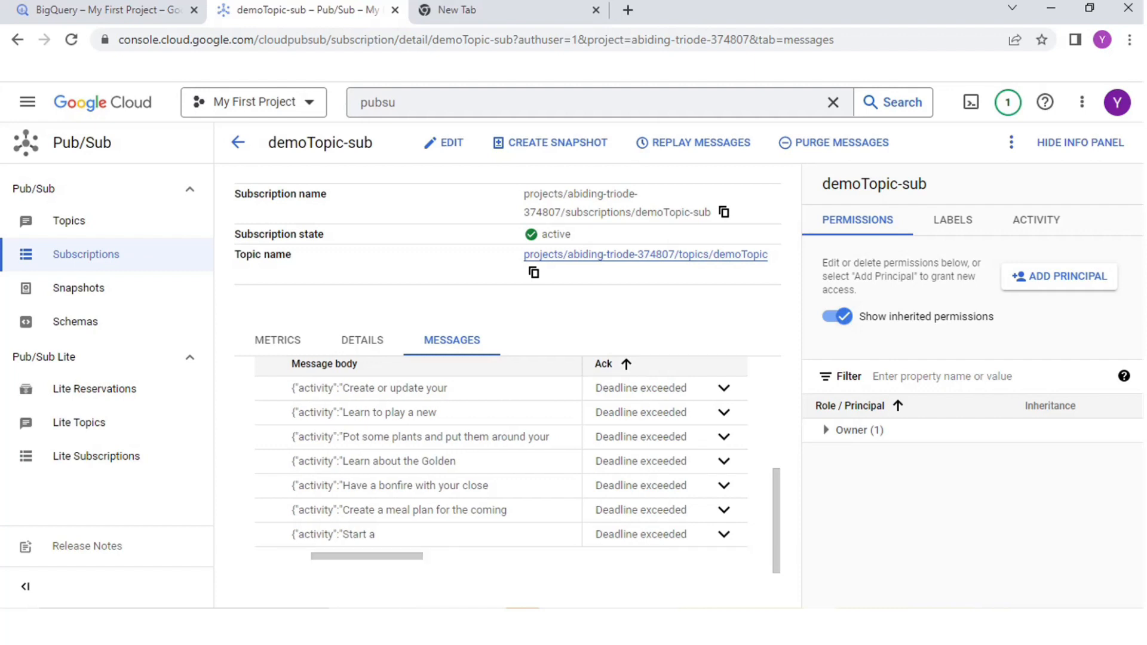
drag(370, 556, 521, 557)
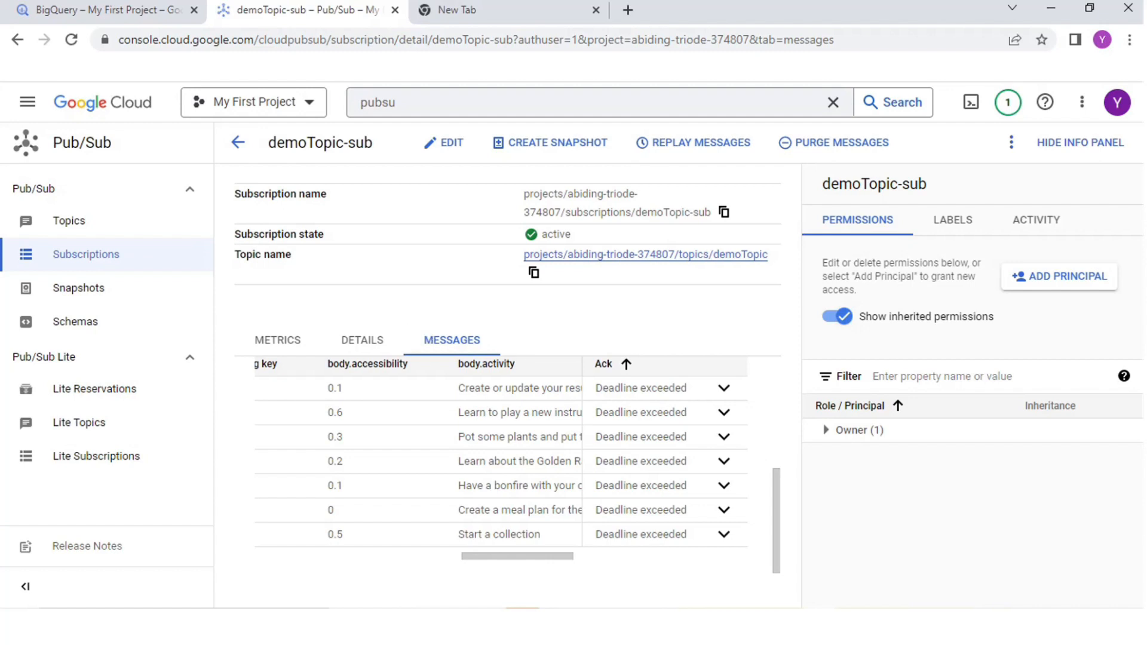
drag(518, 556, 666, 556)
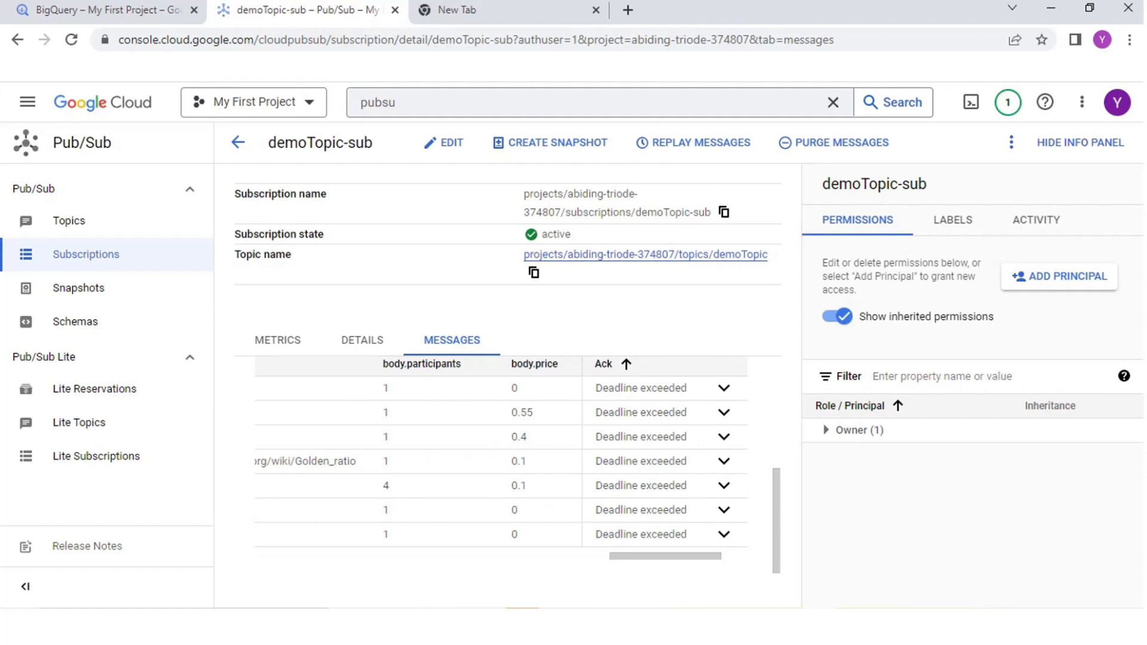
drag(665, 556, 690, 556)
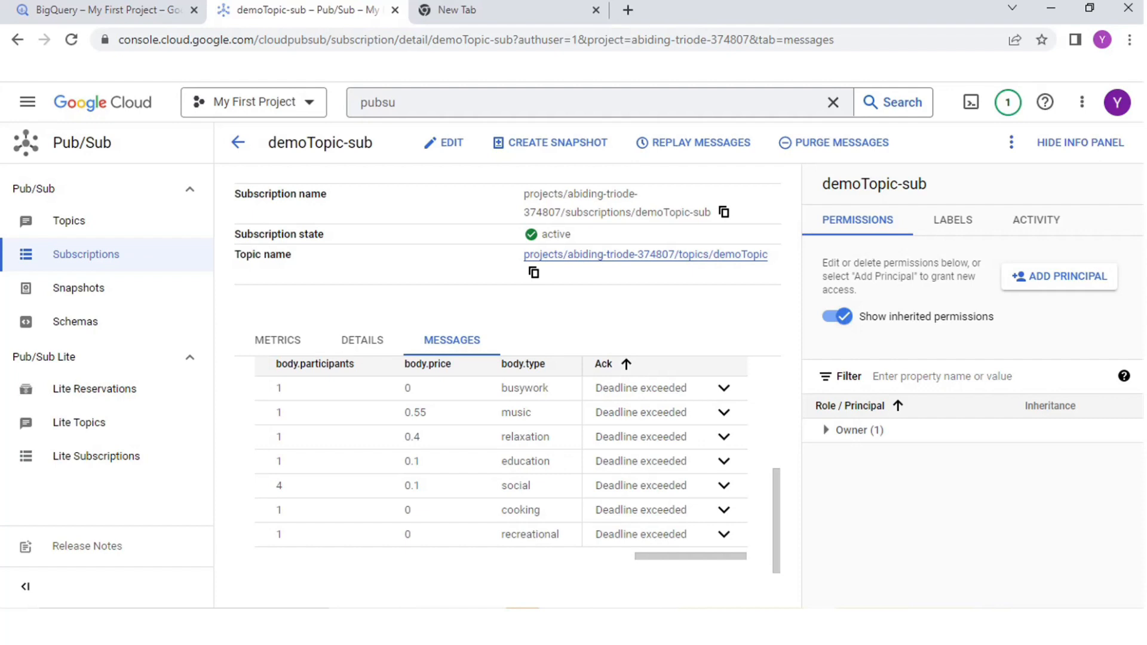
scroll(500, 460, left, 10)
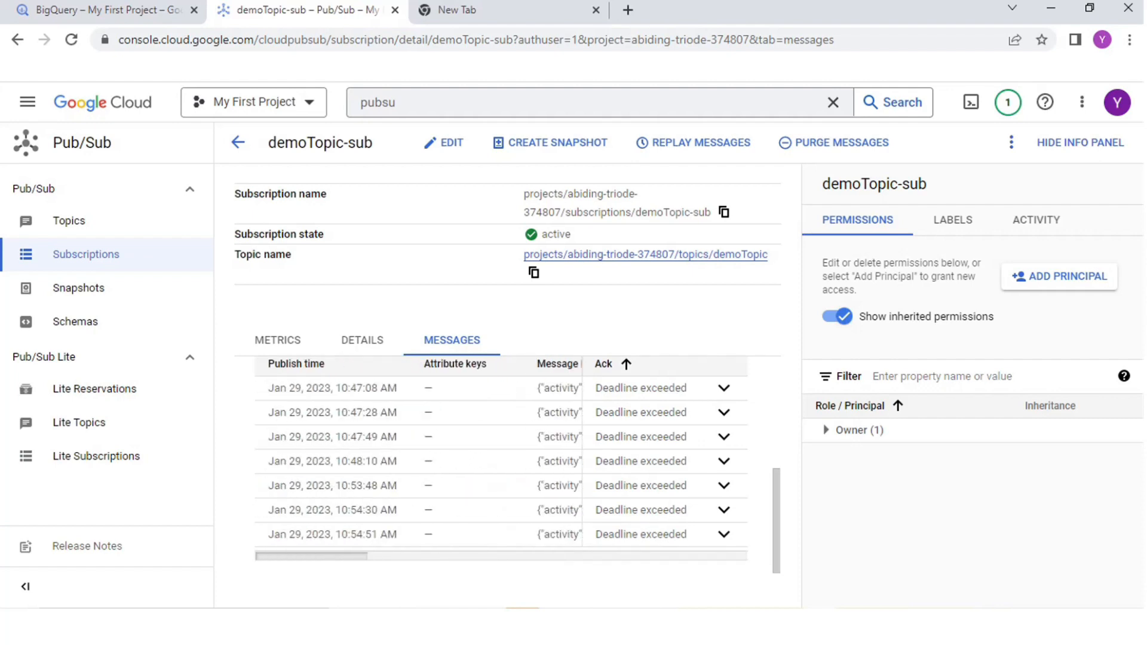
scroll(501, 460, right, 4)
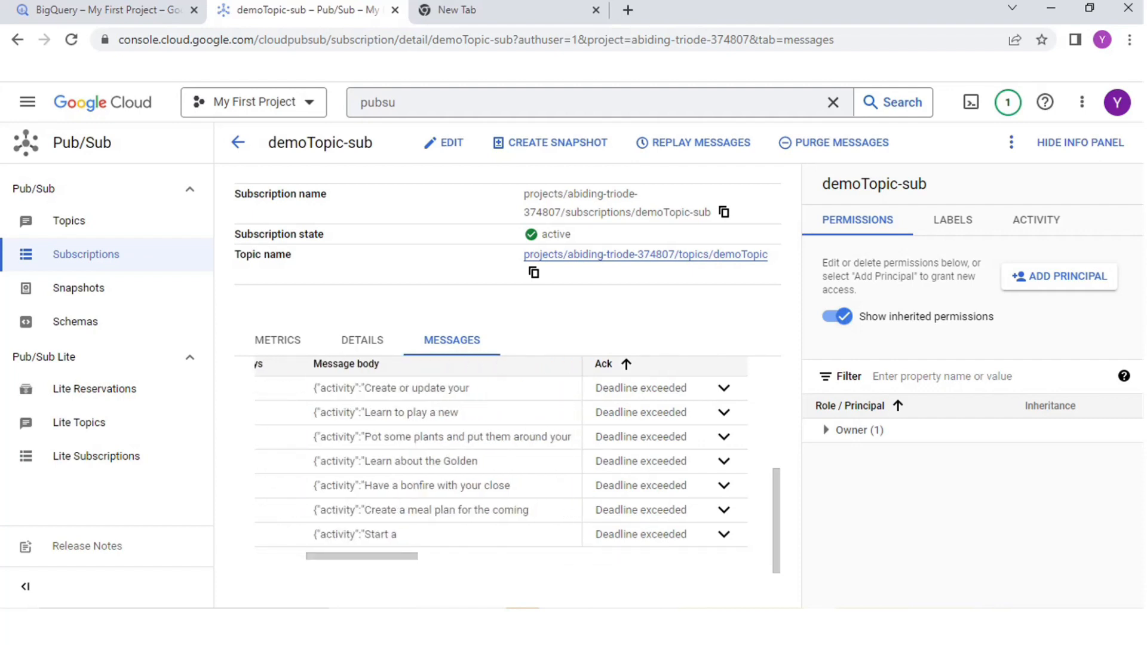
triple_click(381, 389)
scroll(501, 460, up, 4)
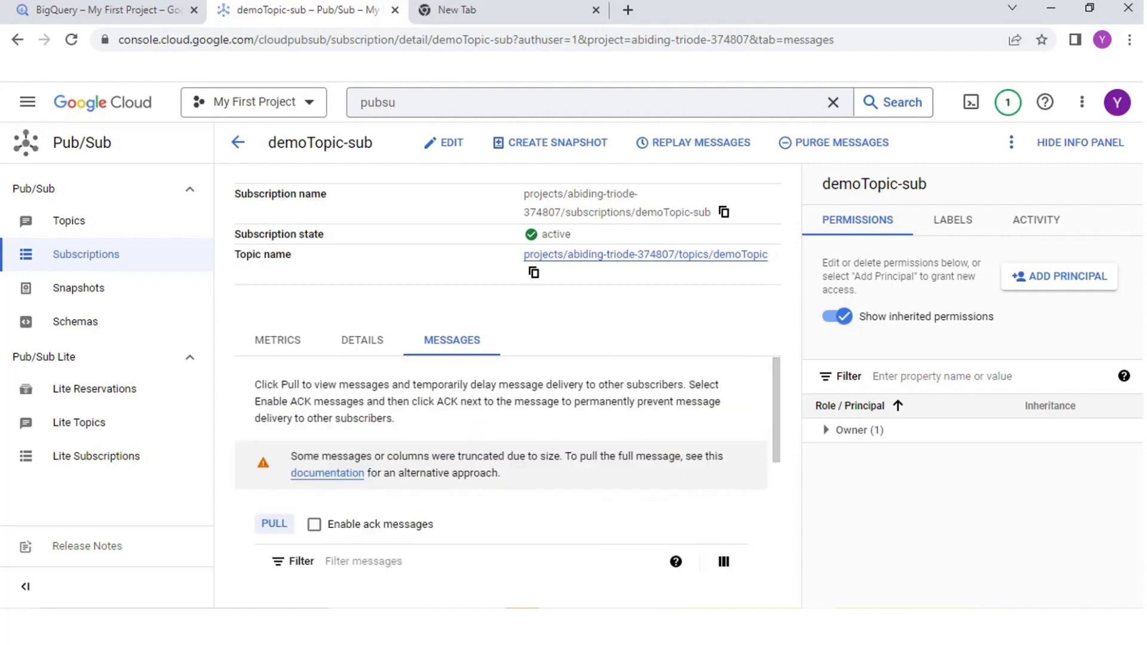
click(362, 340)
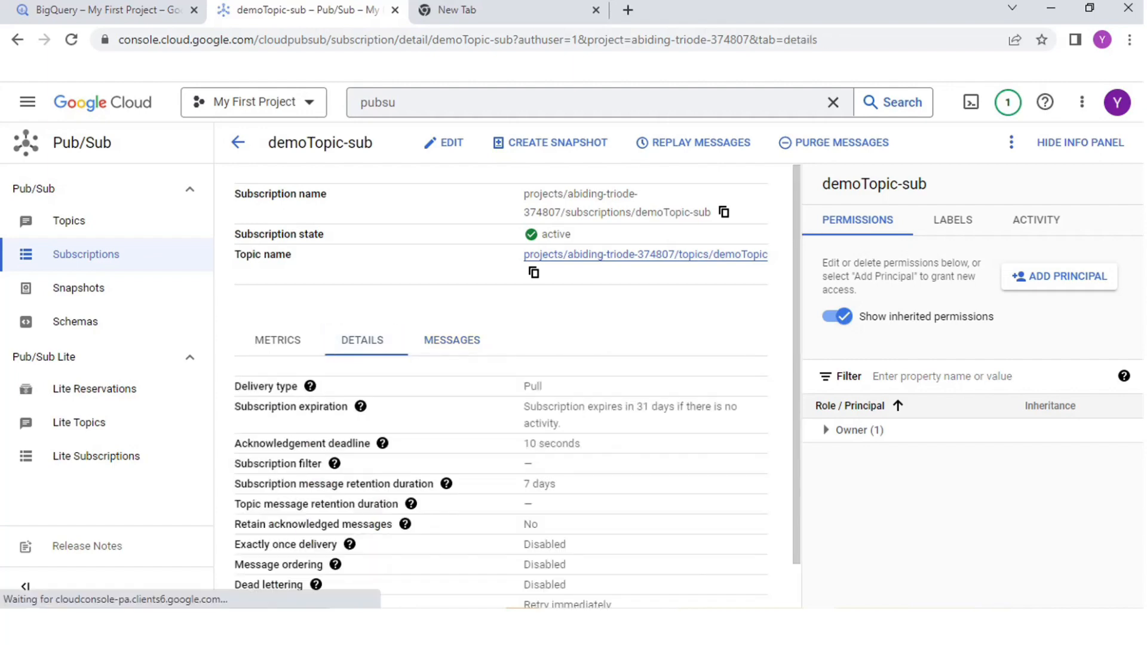
click(452, 340)
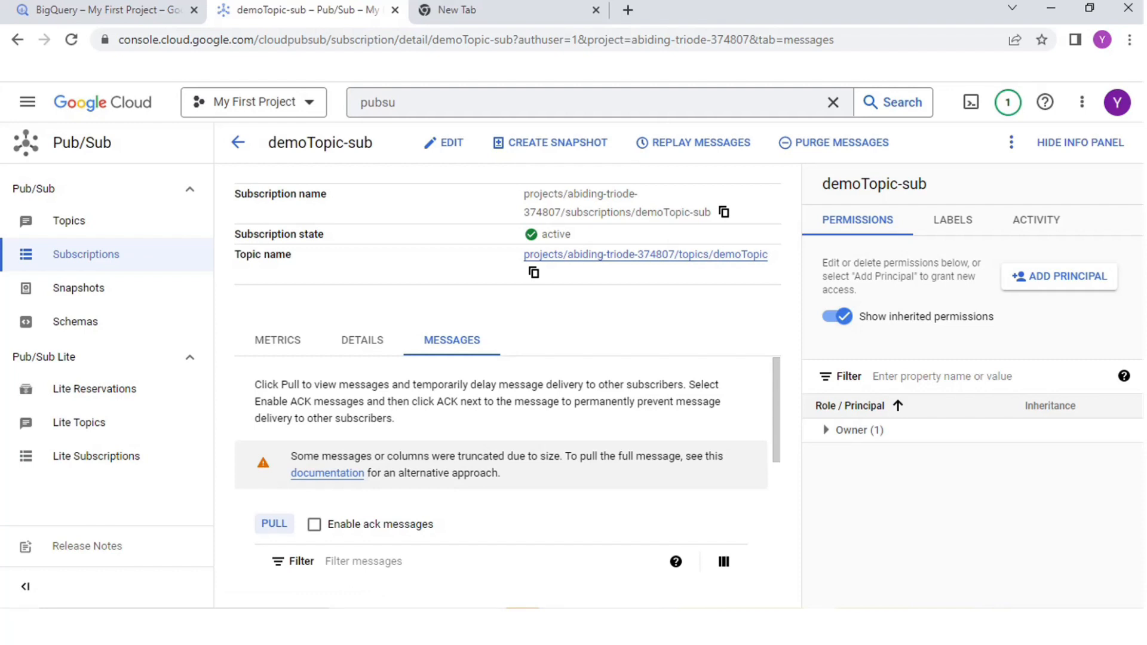
Step: In BigQuery, start a new dataset in the abiding-triode-374807 project with the ID BoredActivityDataset
click(108, 10)
click(66, 261)
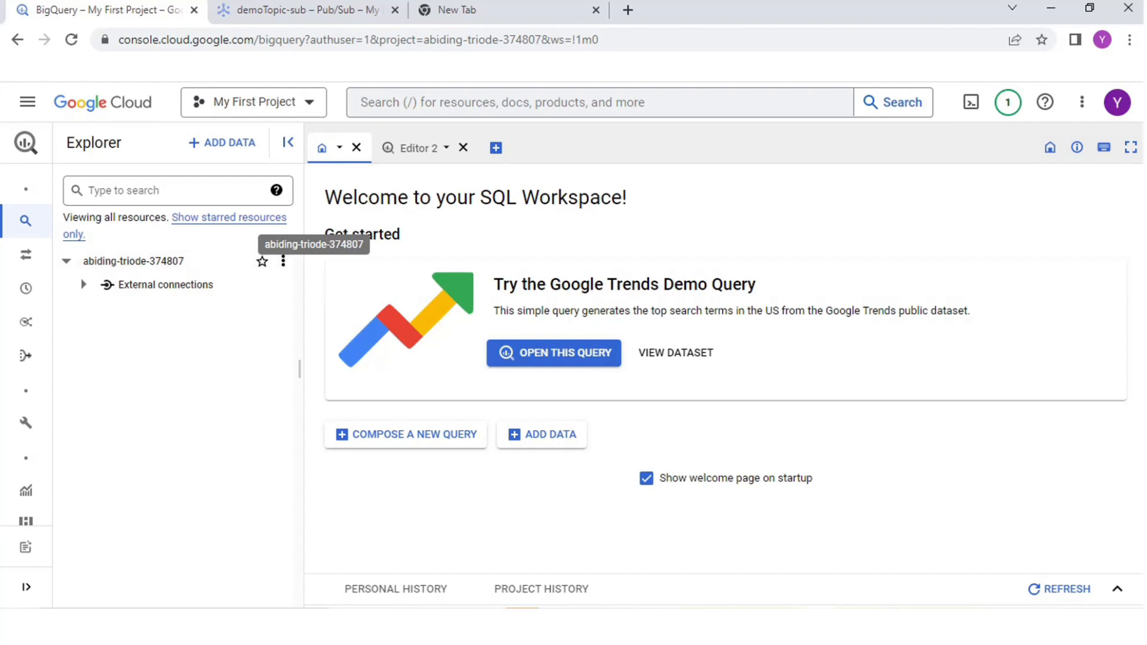
click(283, 261)
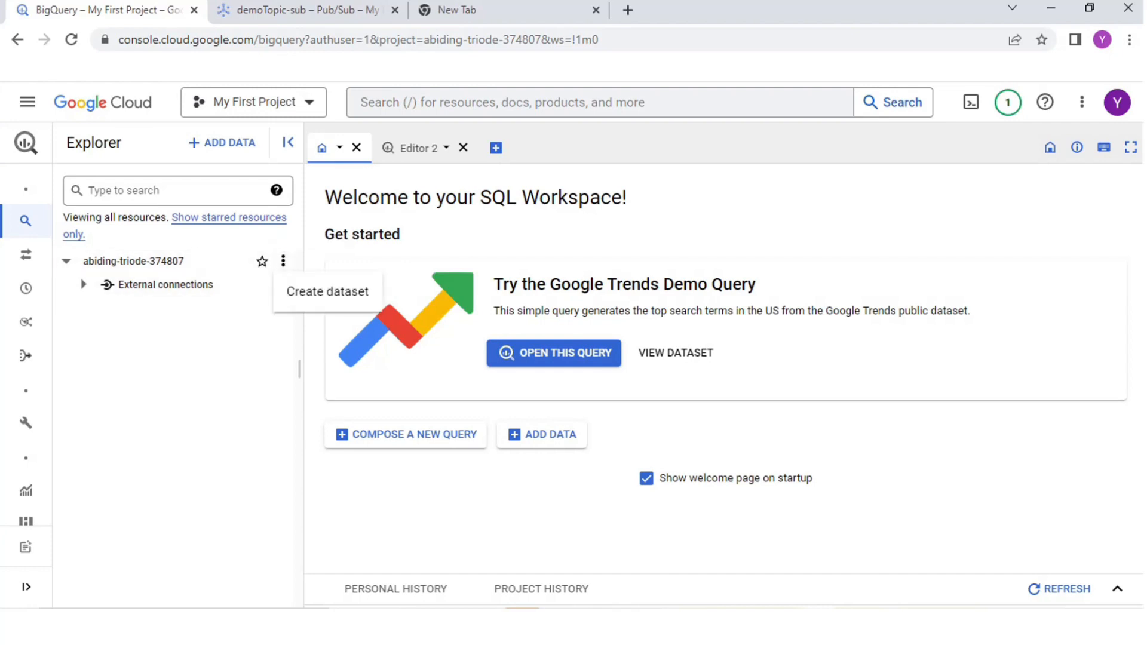
click(328, 291)
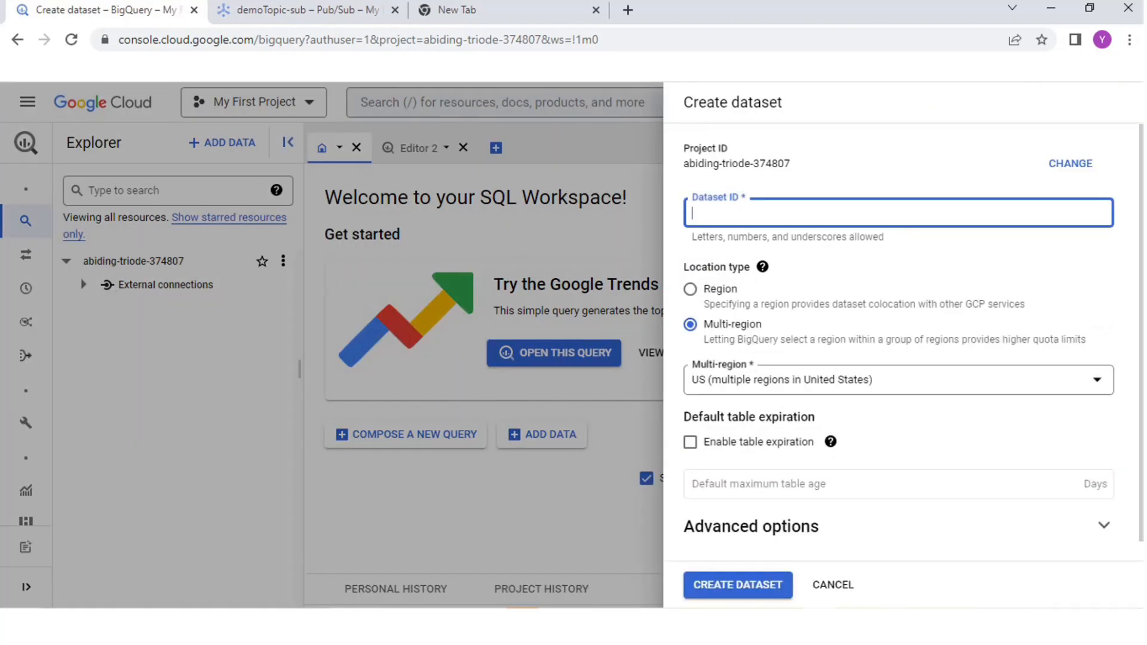
text(BoredActivityDataset)
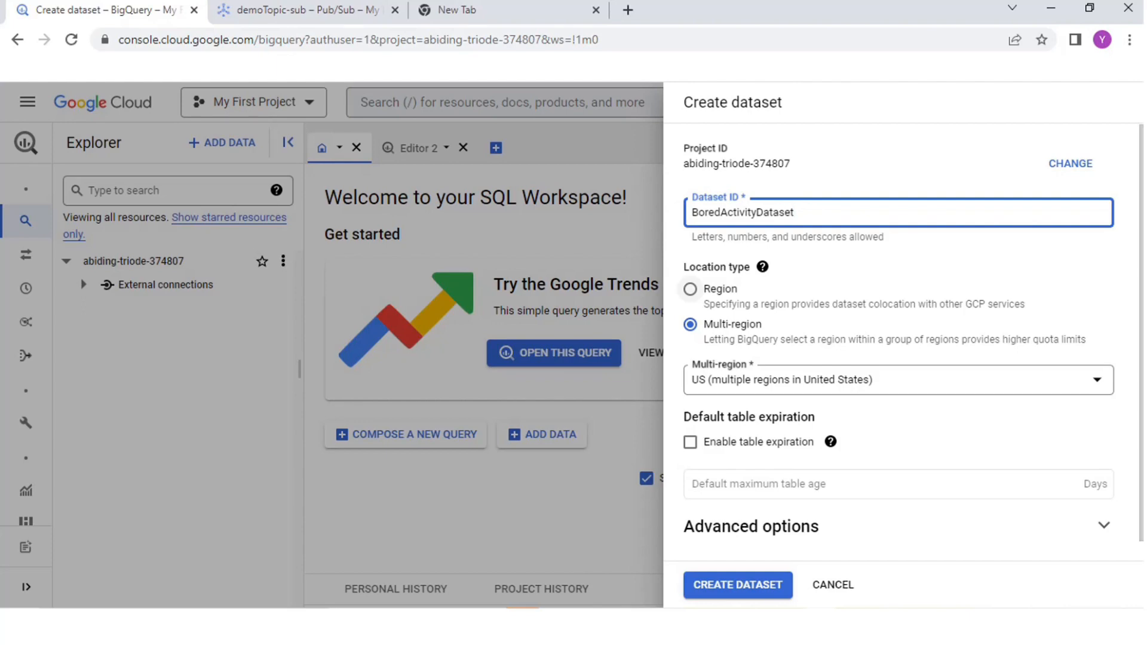
Step: Set the dataset's location type to Region with us-east1 (South Carolina) and create the dataset
click(690, 289)
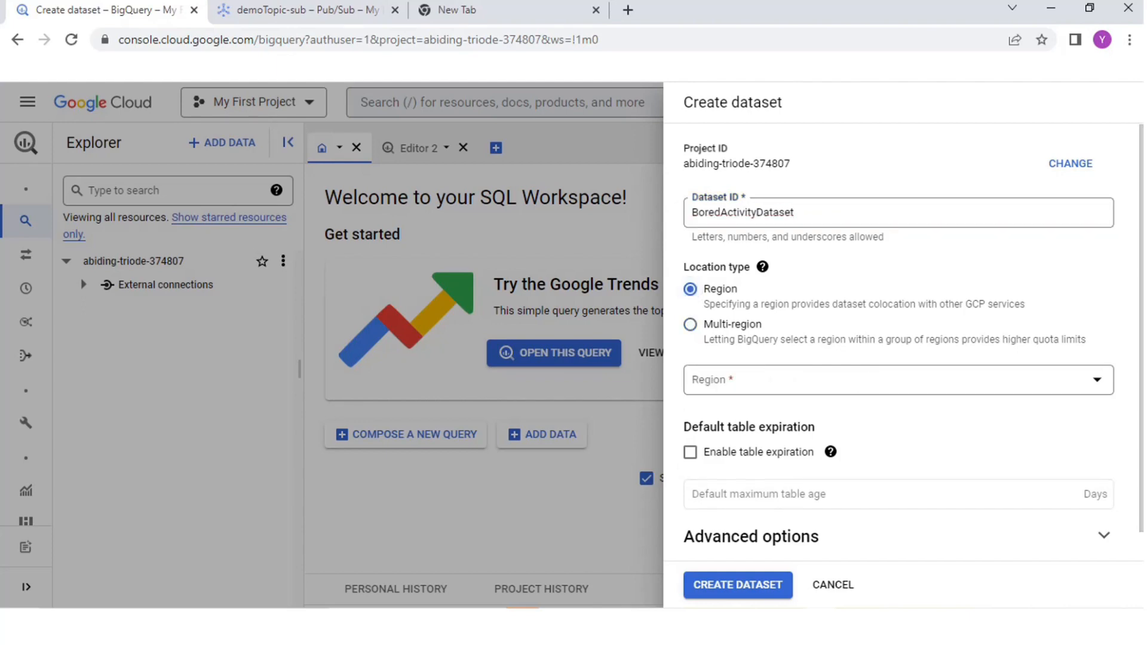
click(898, 380)
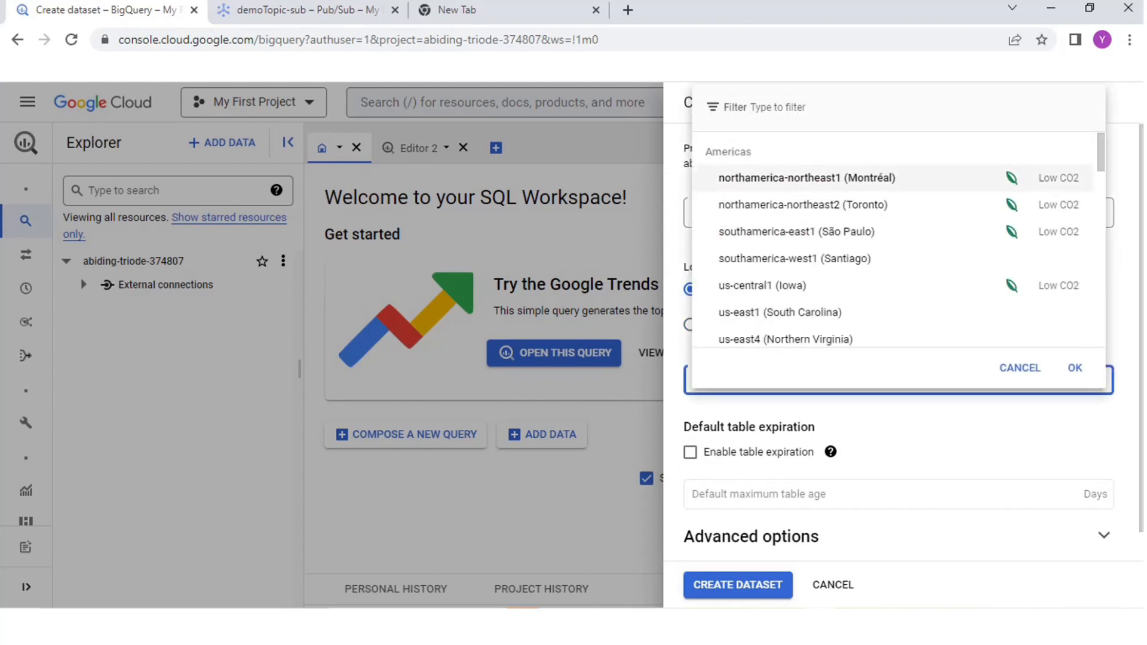
click(780, 313)
scroll(897, 383, down, 1)
click(726, 585)
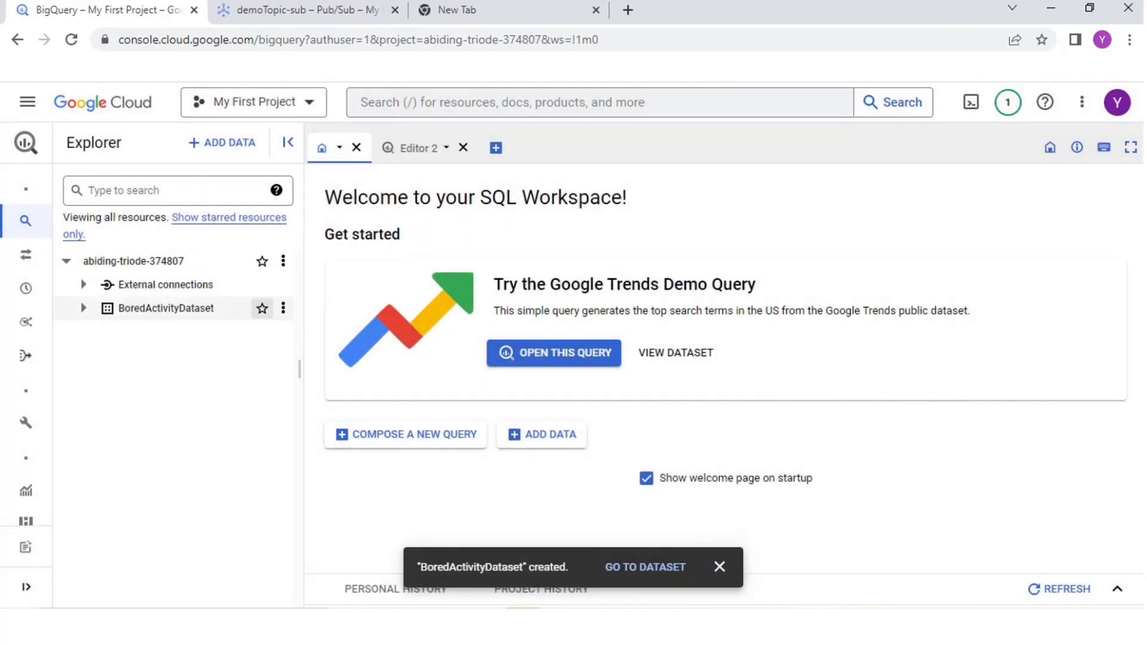
Step: Start a new empty table in BoredActivityDataset and name it pstobq
click(283, 307)
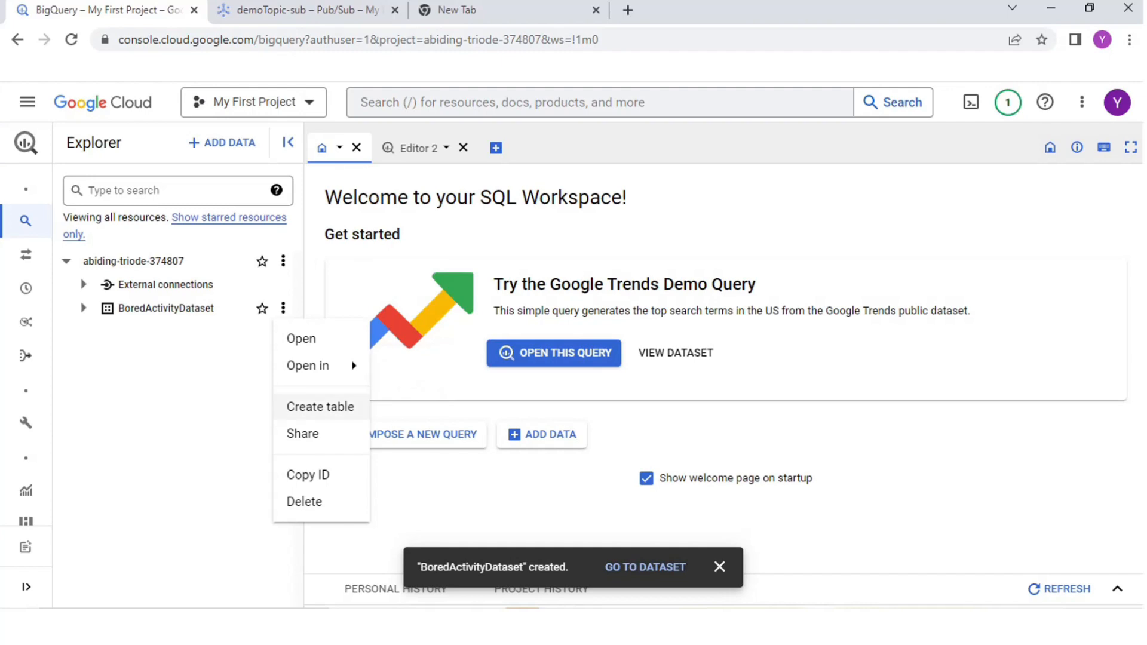
click(320, 406)
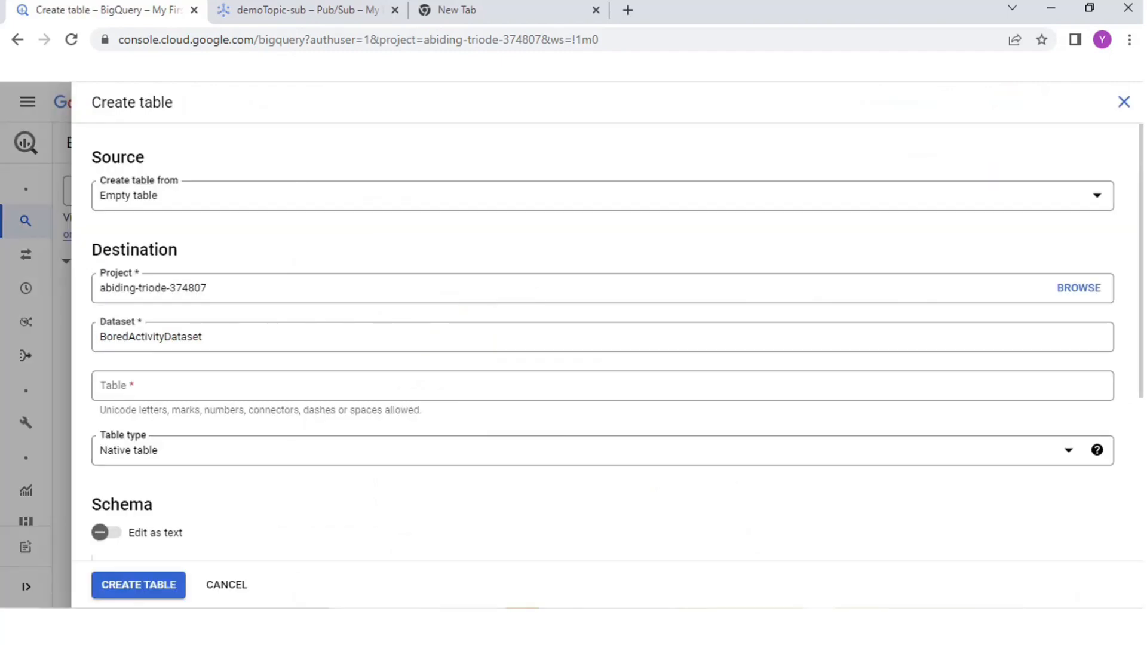
click(320, 386)
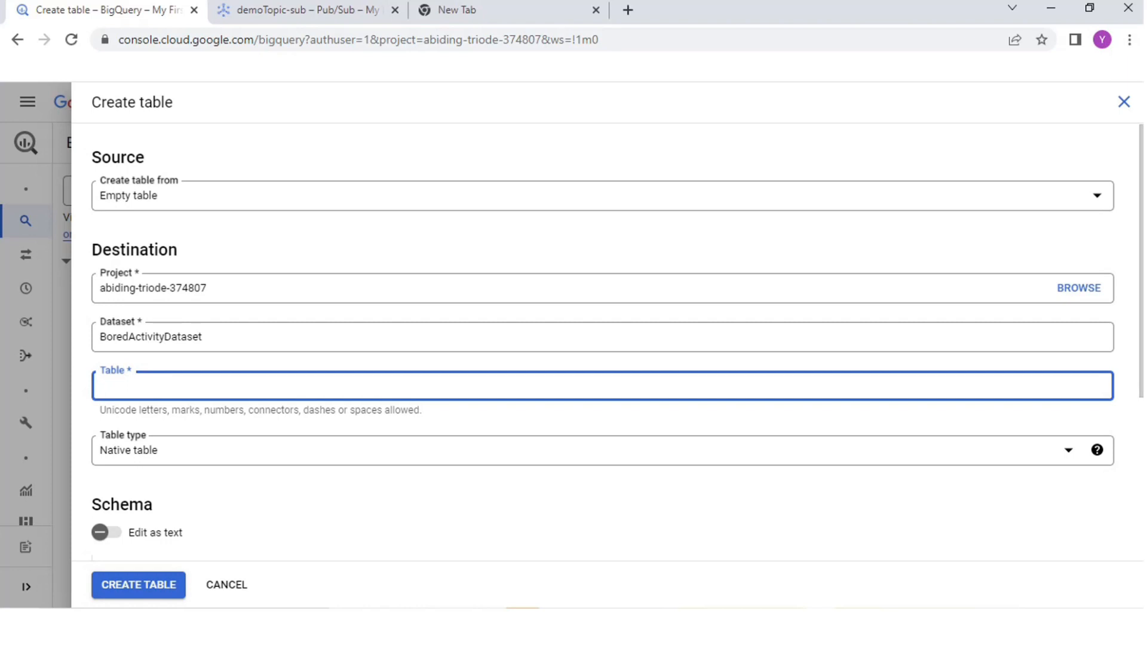
text(pstobq)
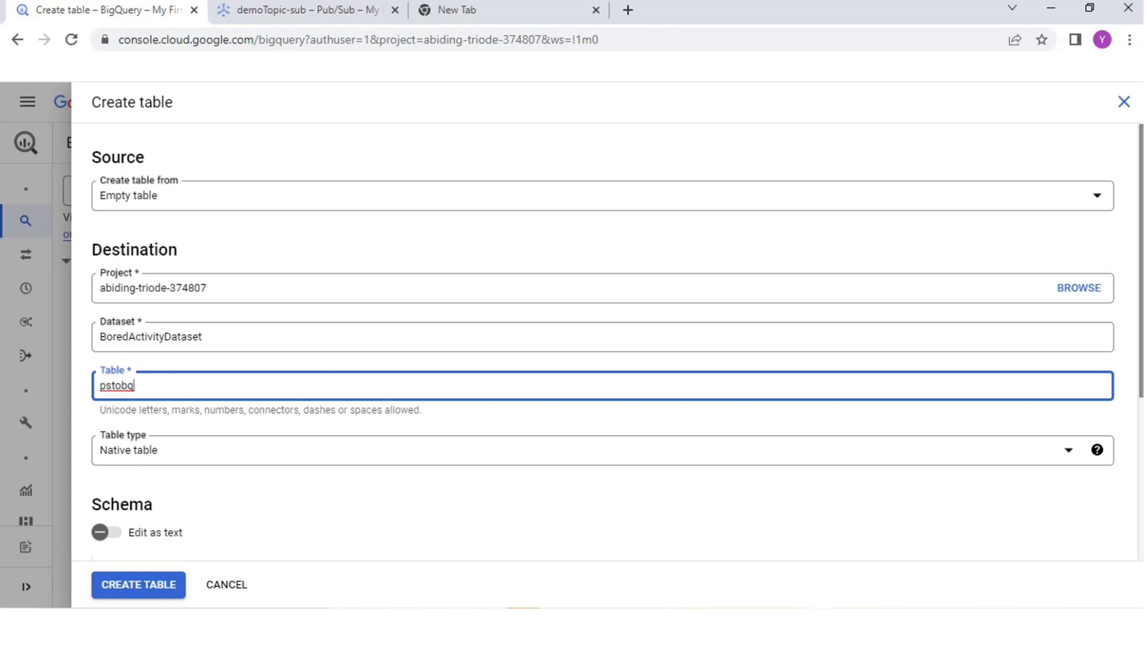
Step: Switch the table schema to text editing and enter an empty pair of curly braces spread over several lines
scroll(603, 335, down, 4)
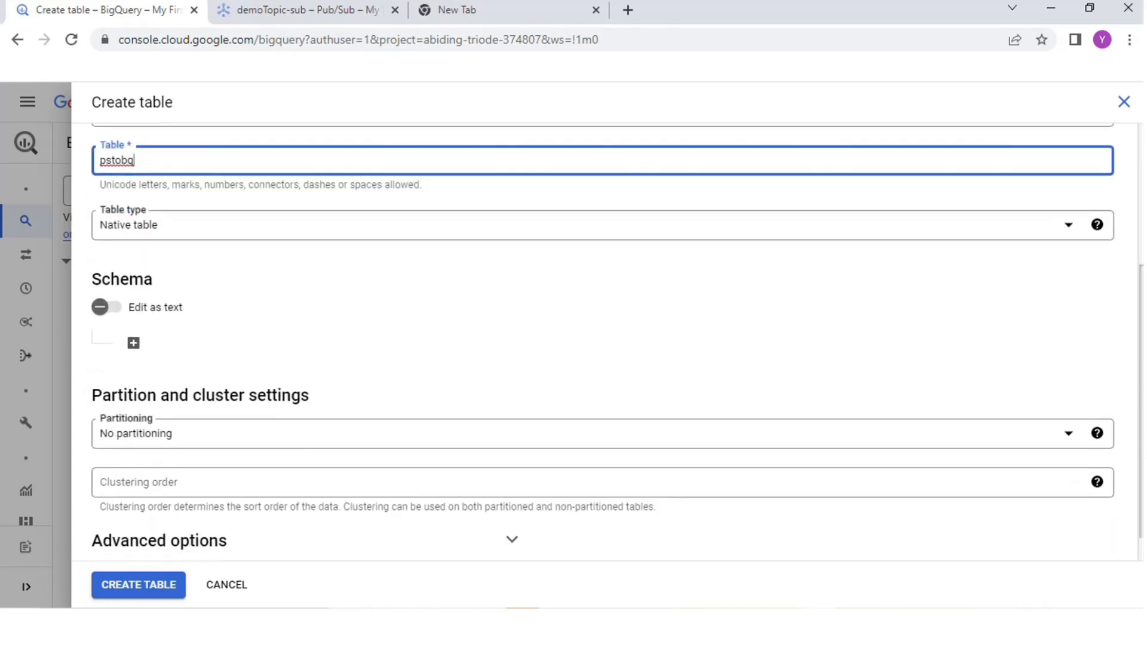
scroll(603, 335, down, 1)
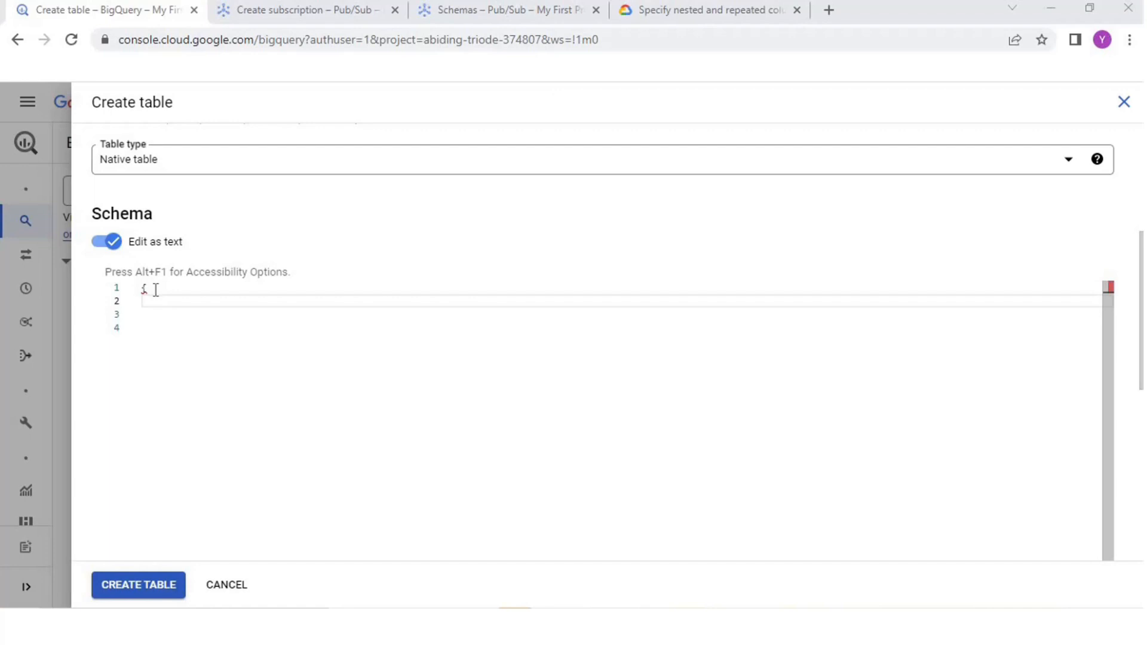
click(155, 290)
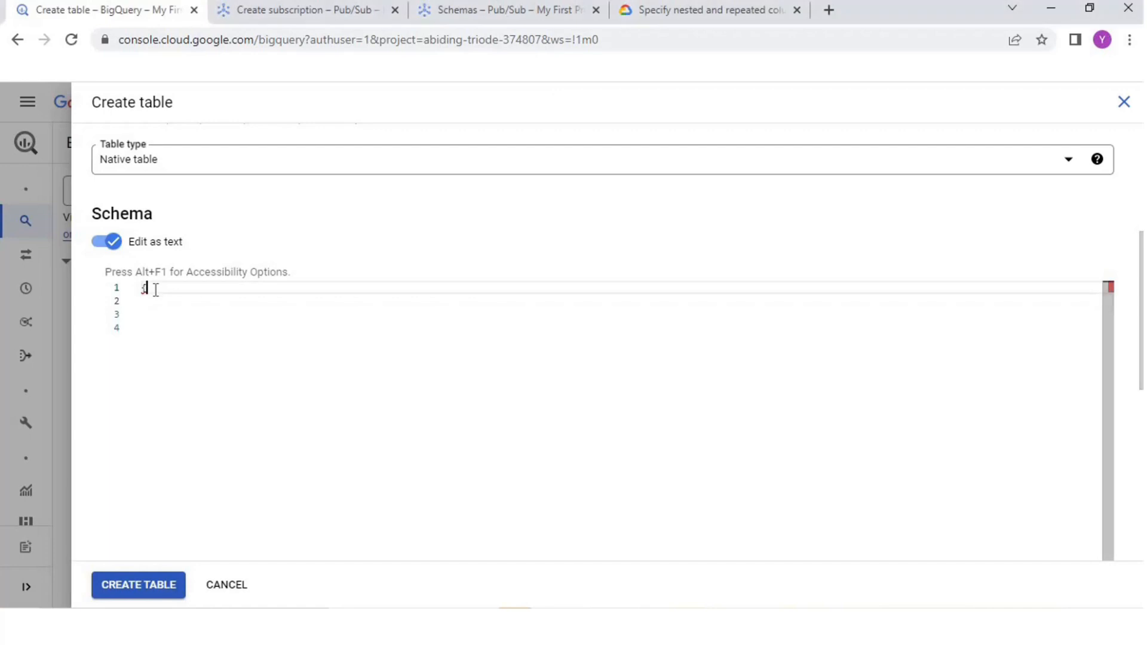
click(155, 290)
key(BackSpace)
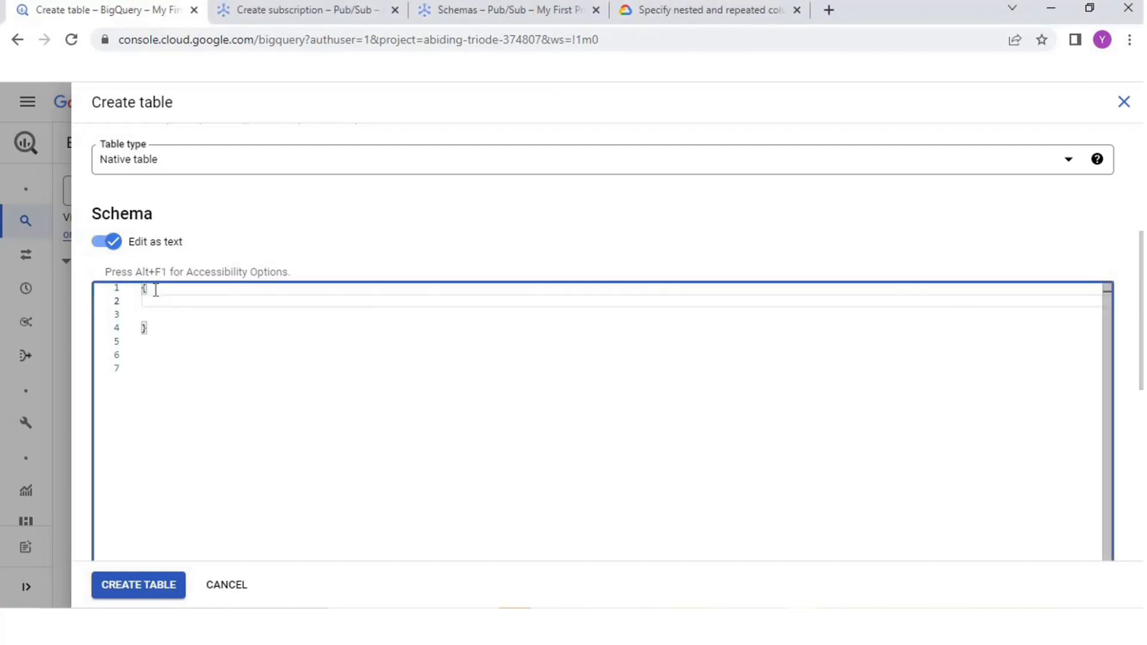
Step: Define a schema field inside the curly braces with "name":"data" and "type": "string"
text("name"":)
key(Left)
key(BackSpace)
key(Right)
text(")
text(data",)
key(Return)
text("type": "s)
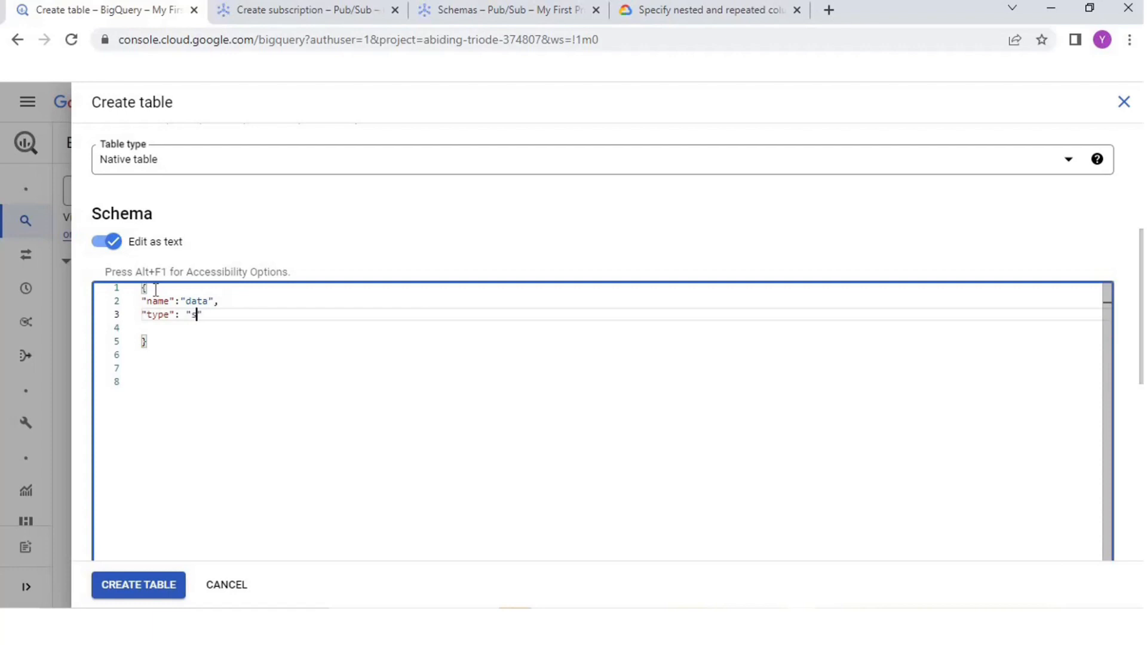
text(tring)
Step: Enclose the whole schema object in square brackets so it forms a JSON array
scroll(156, 289, down, 2)
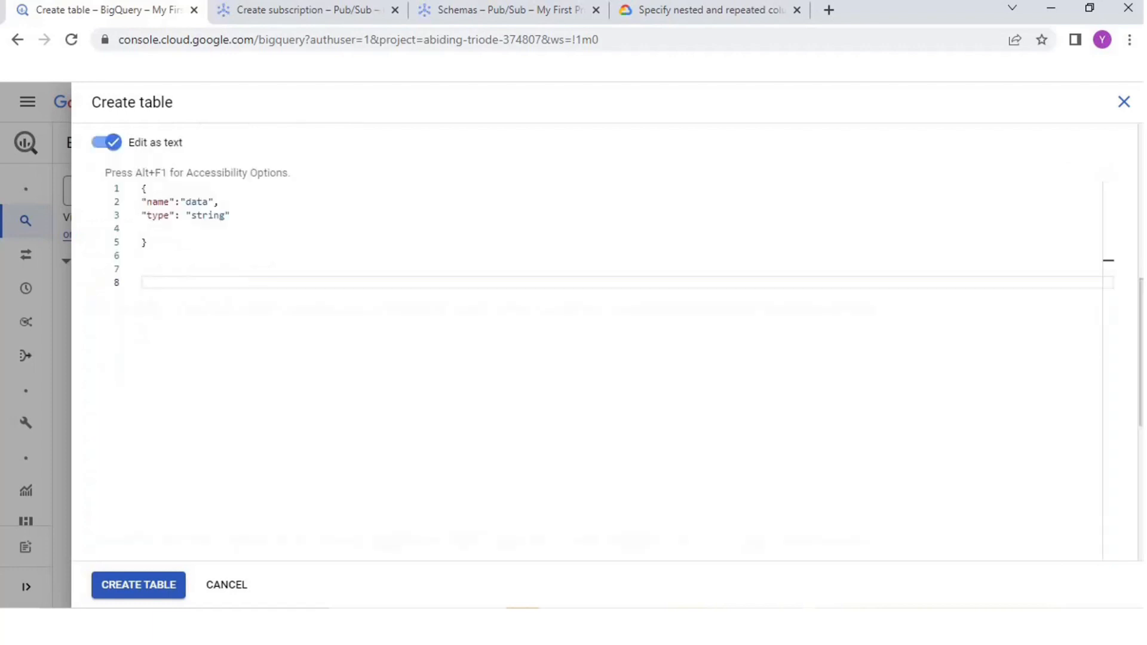
scroll(155, 289, up, 2)
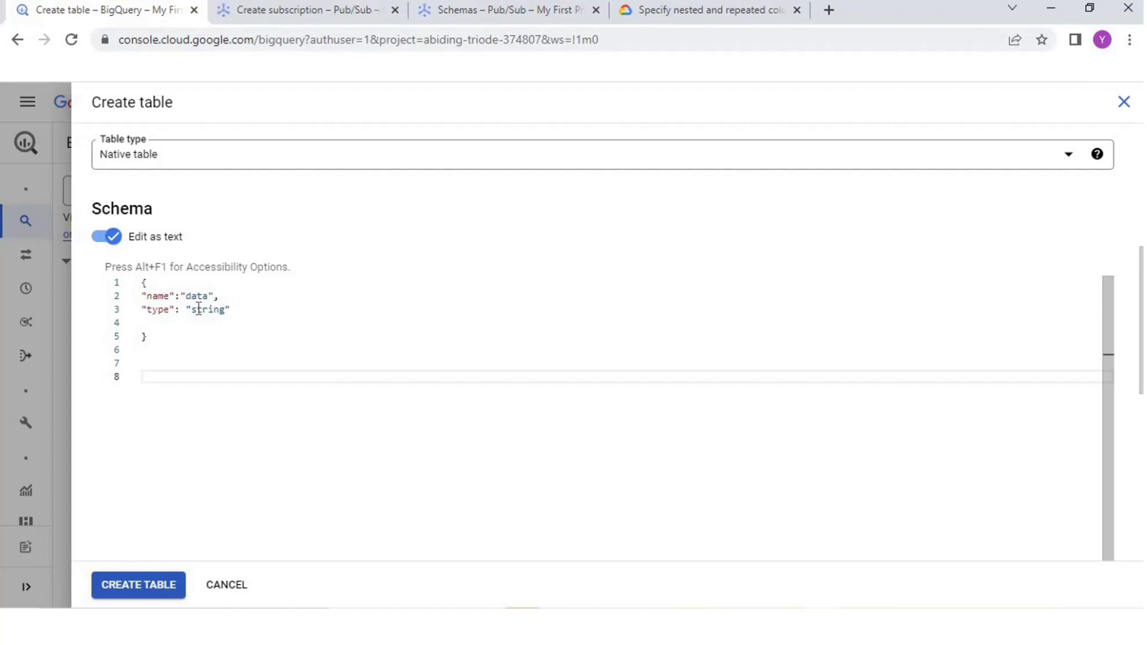
click(143, 283)
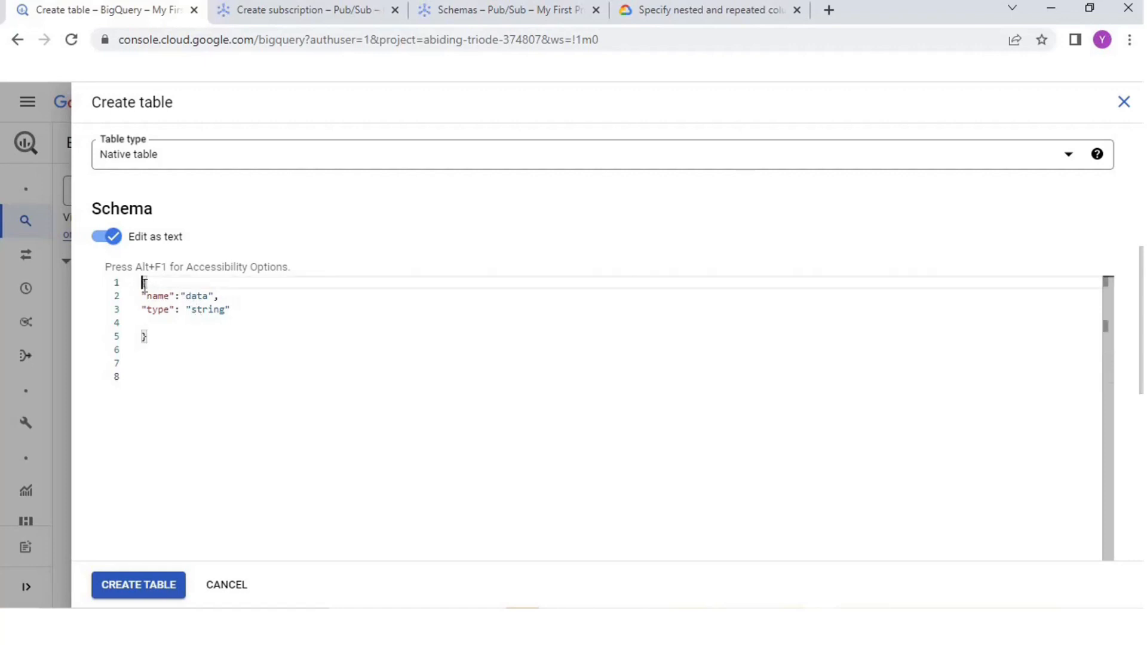
text([)
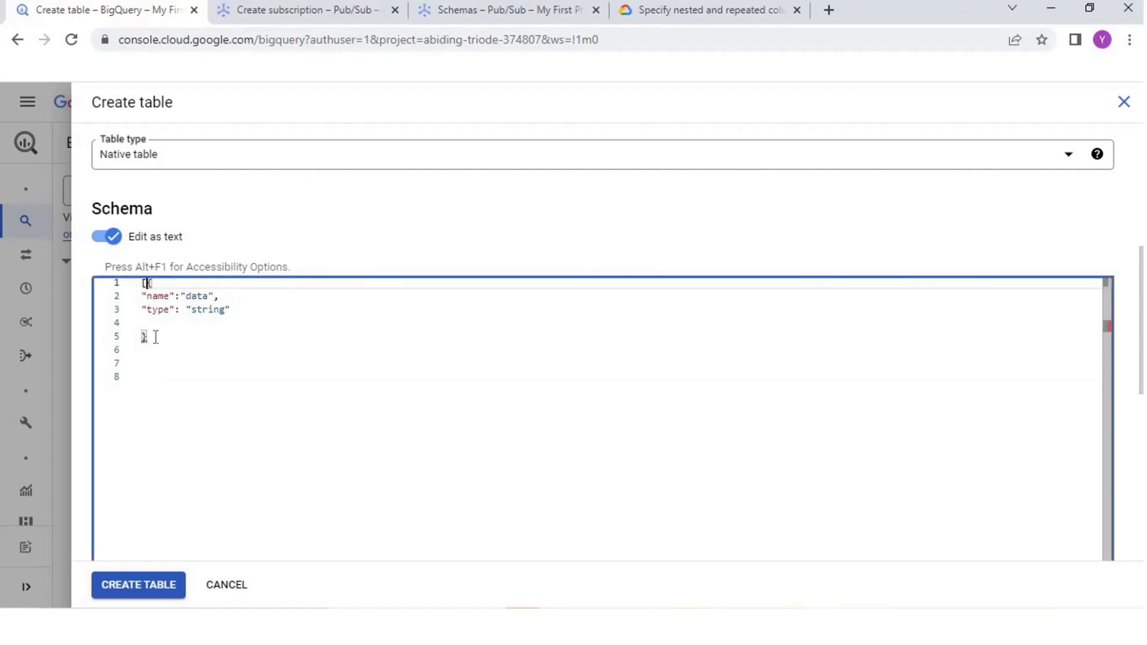
click(155, 337)
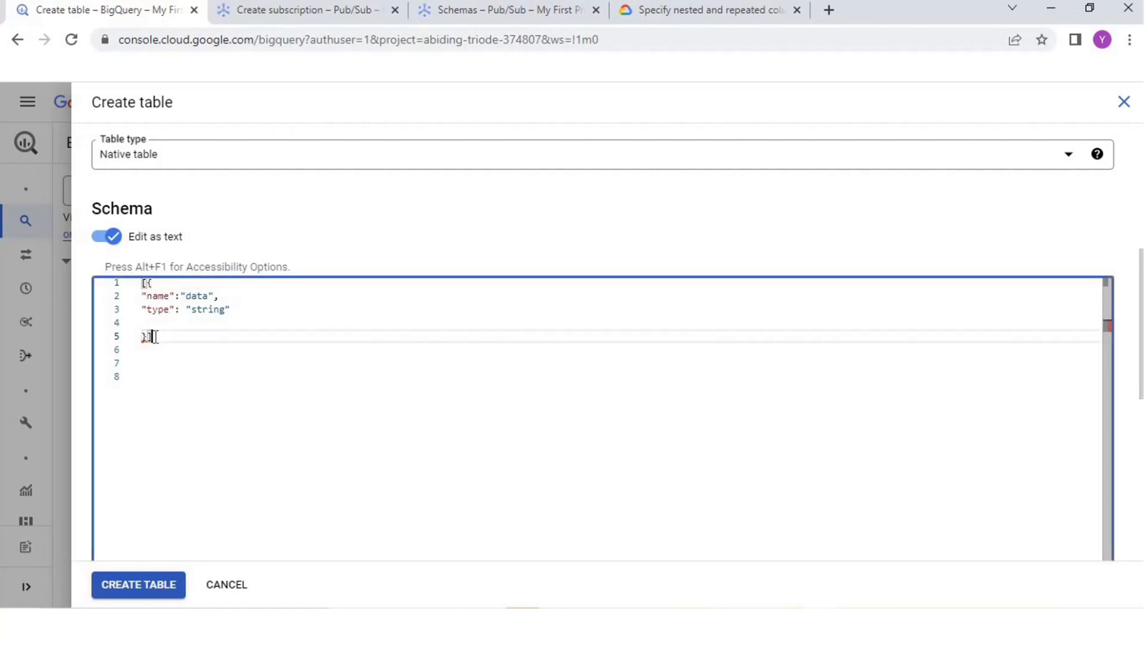
text(])
Step: Create the table with this schema and open pstobq under BoredActivityDataset
click(133, 586)
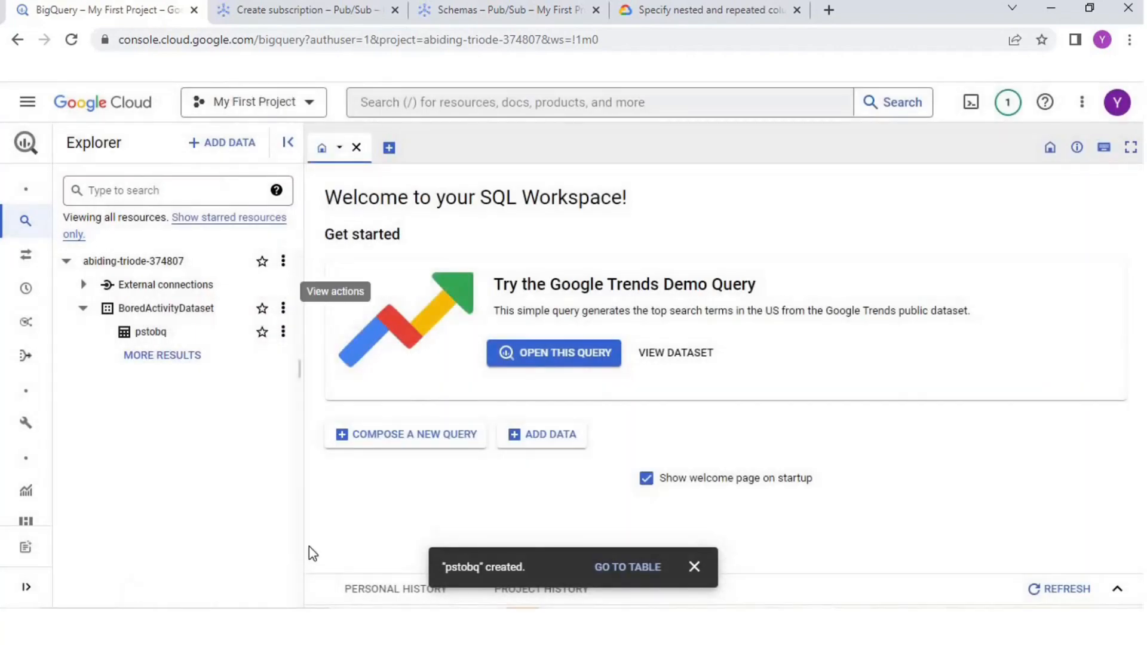
click(694, 567)
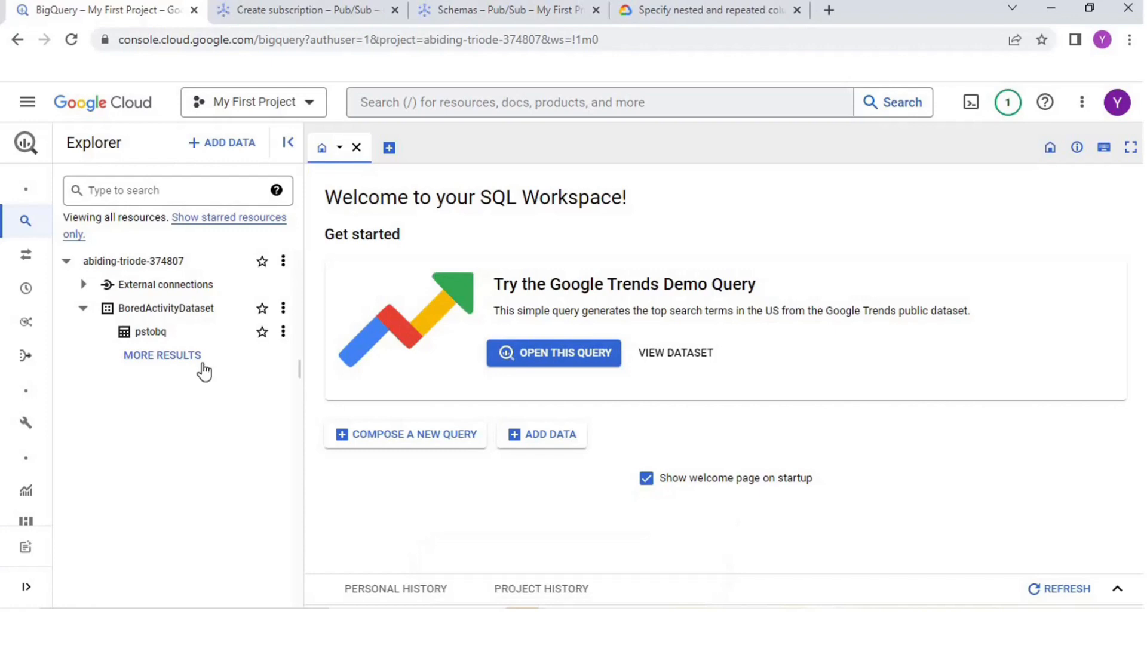
click(174, 331)
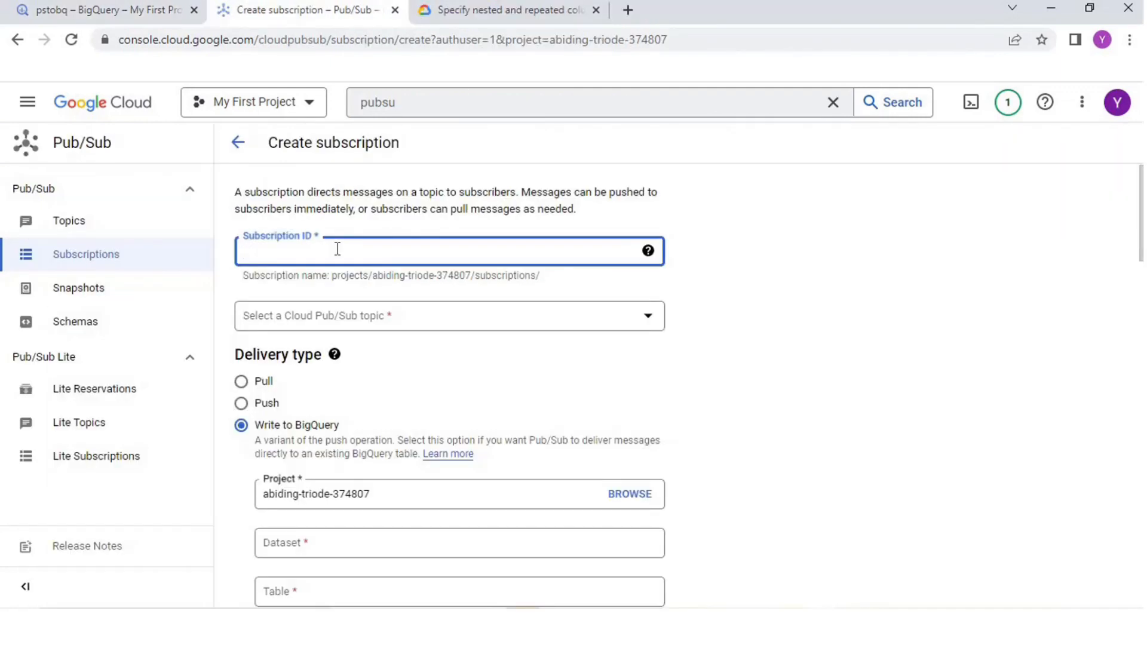
Step: In the Pub/Sub subscription form, enter the ID BQ-sub, select the demoTopic topic and choose Write to BigQuery as delivery type
text(BQ-sub)
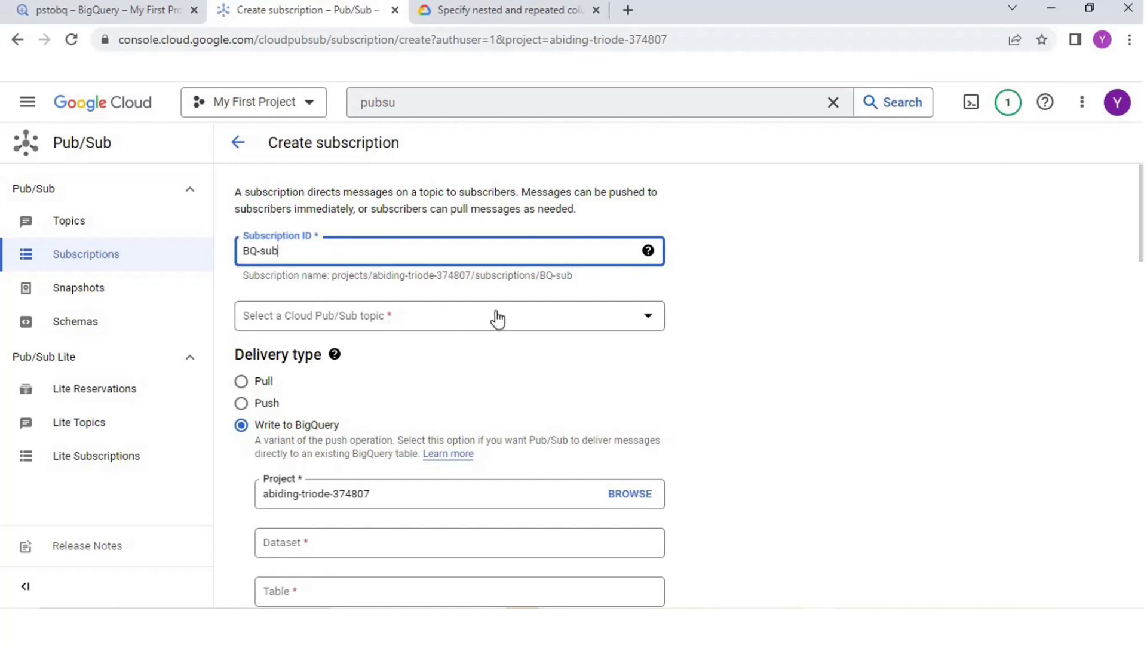
click(632, 317)
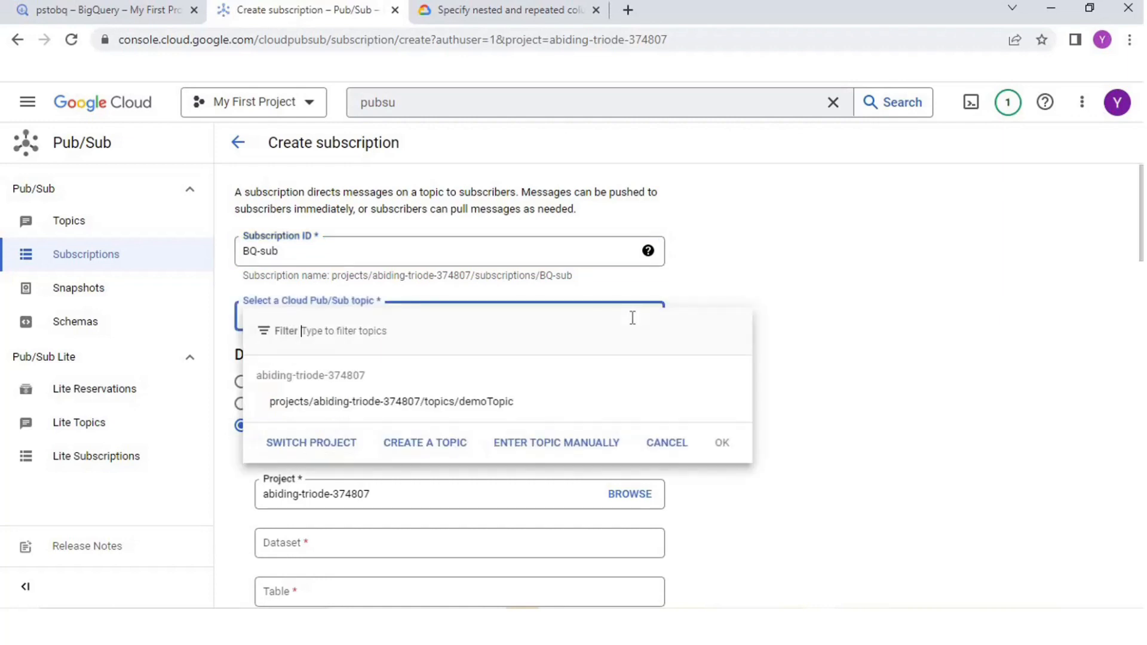
click(434, 410)
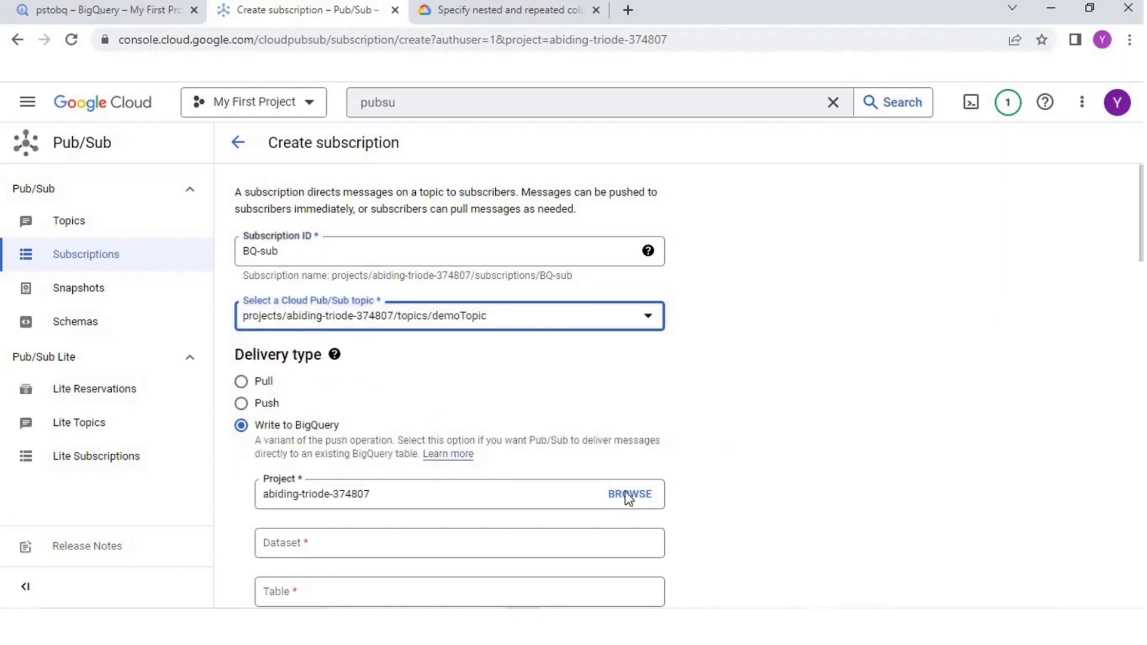
click(241, 428)
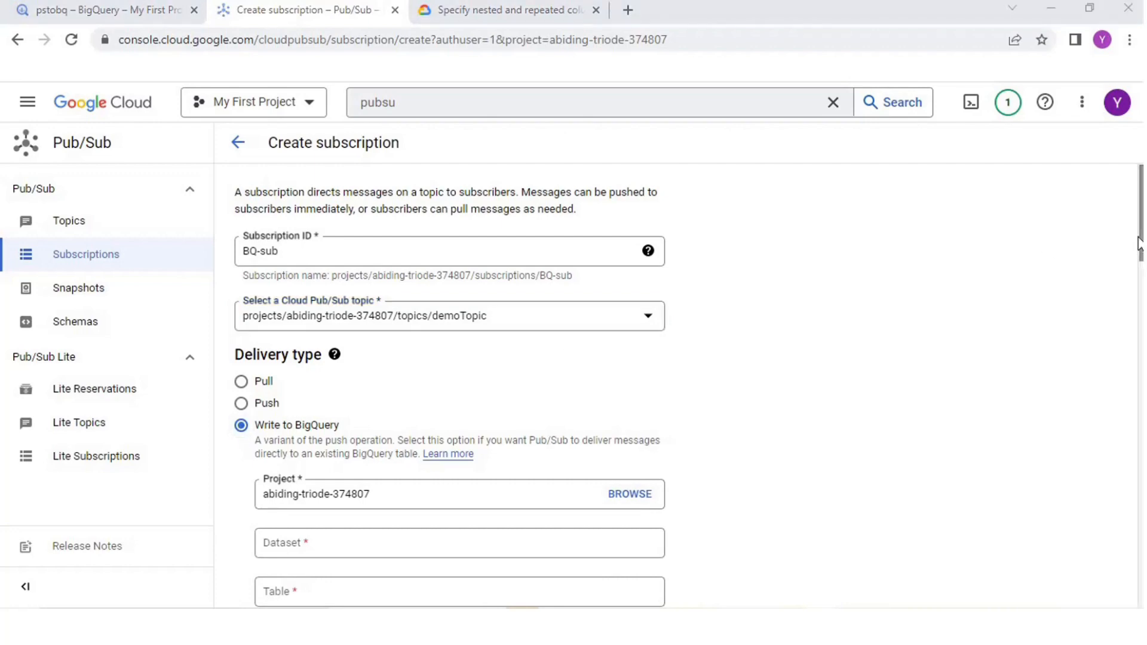
Step: Set BoredActivityDataset and table pstobq as the BigQuery destination and create the subscription
drag(1140, 238, 1139, 284)
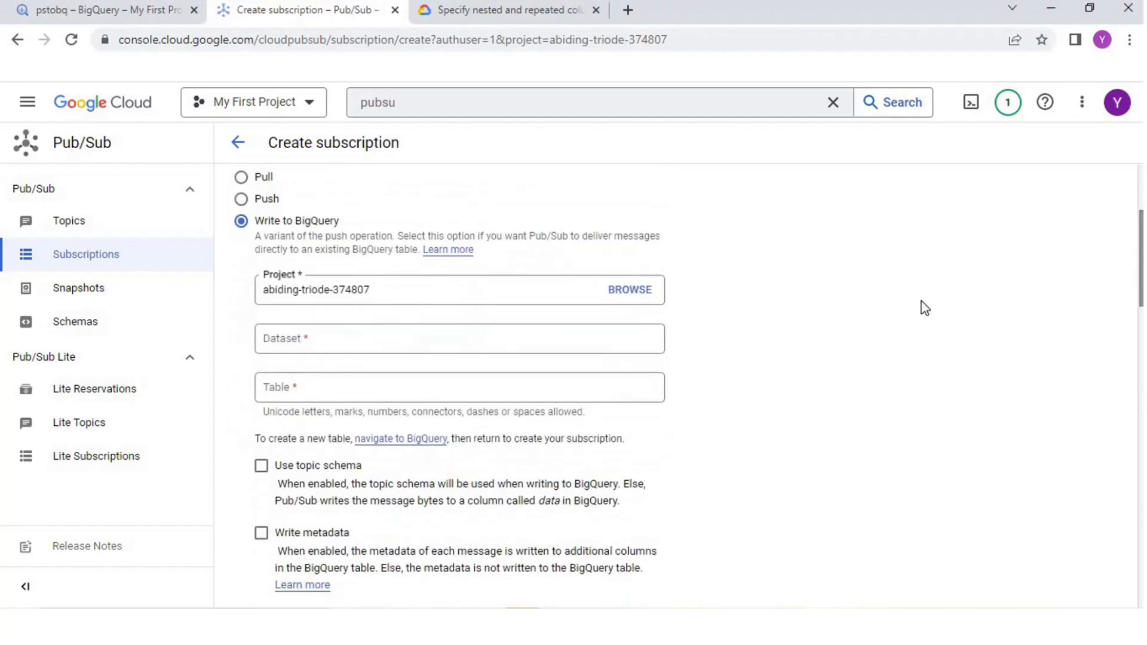
click(473, 342)
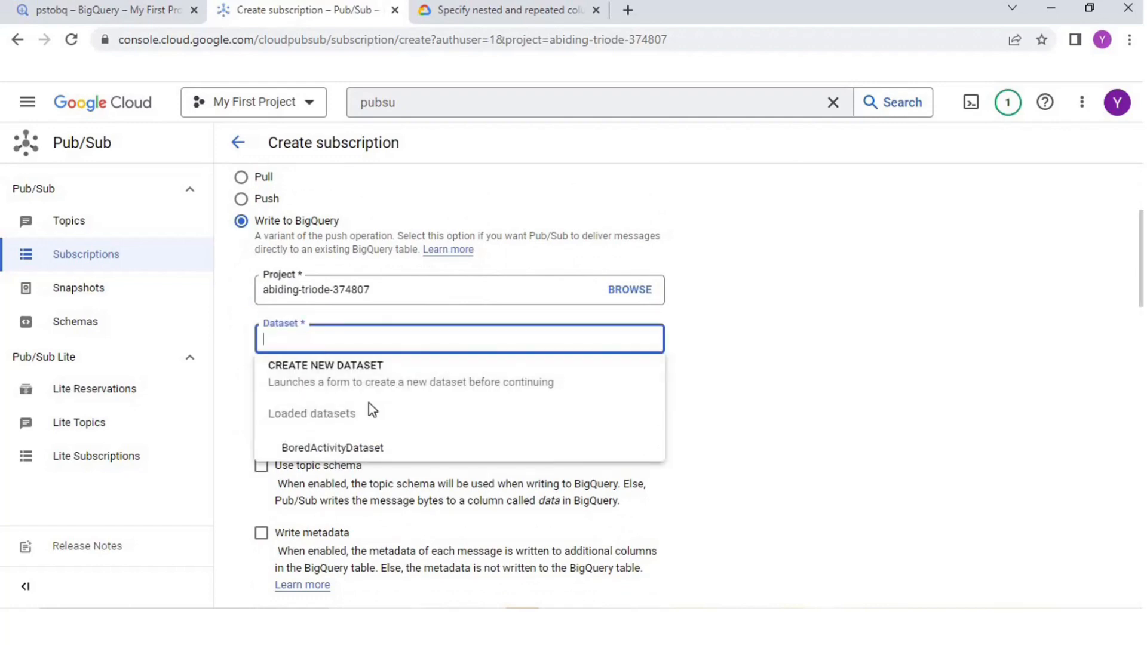
click(338, 448)
click(314, 392)
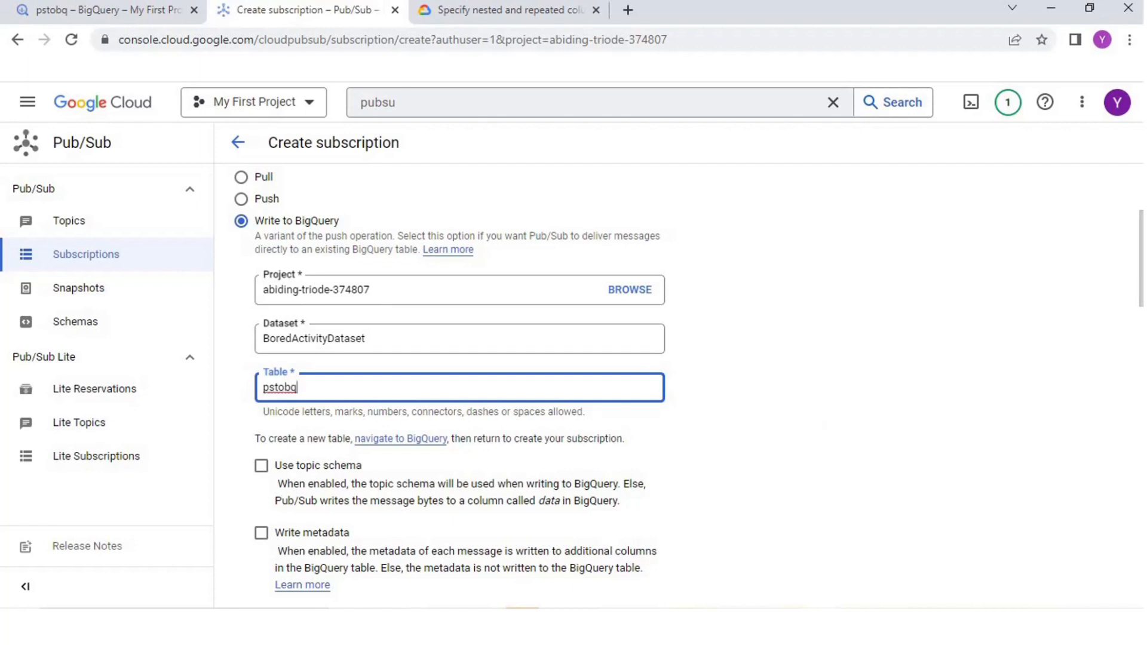
scroll(469, 212, down, 4)
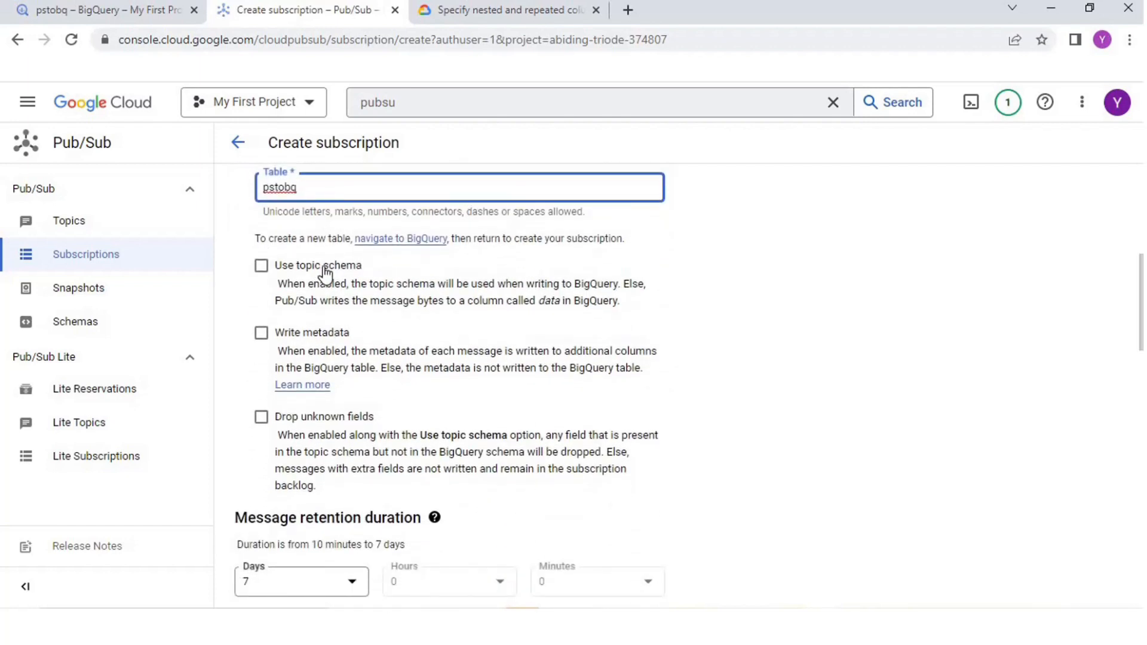
scroll(367, 184, down, 15)
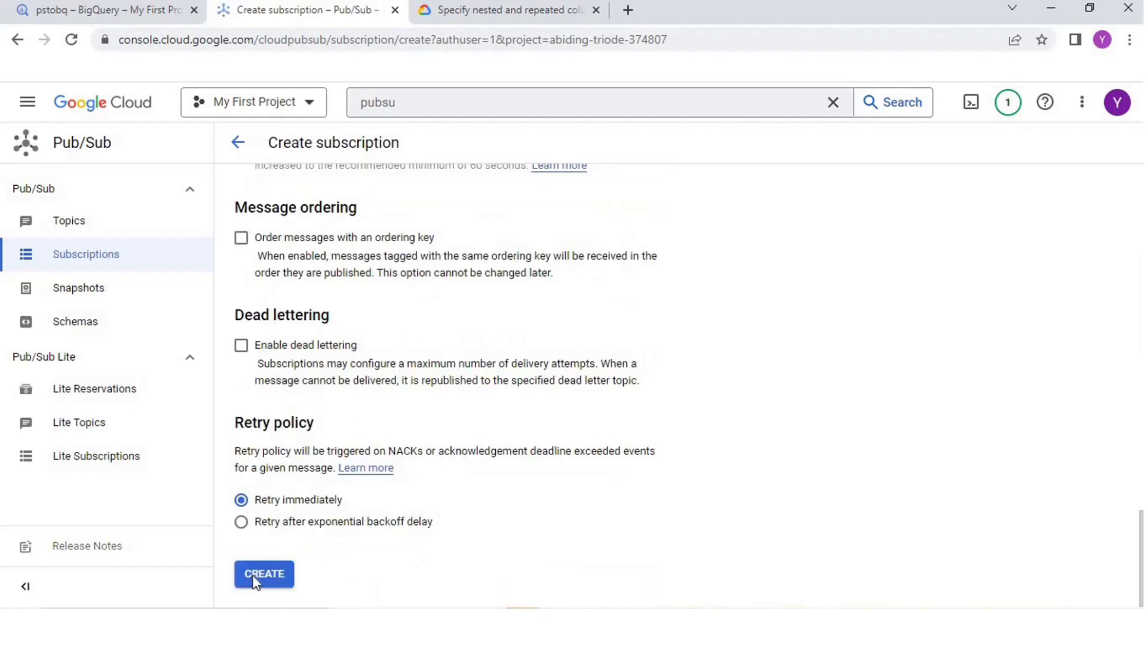
click(254, 580)
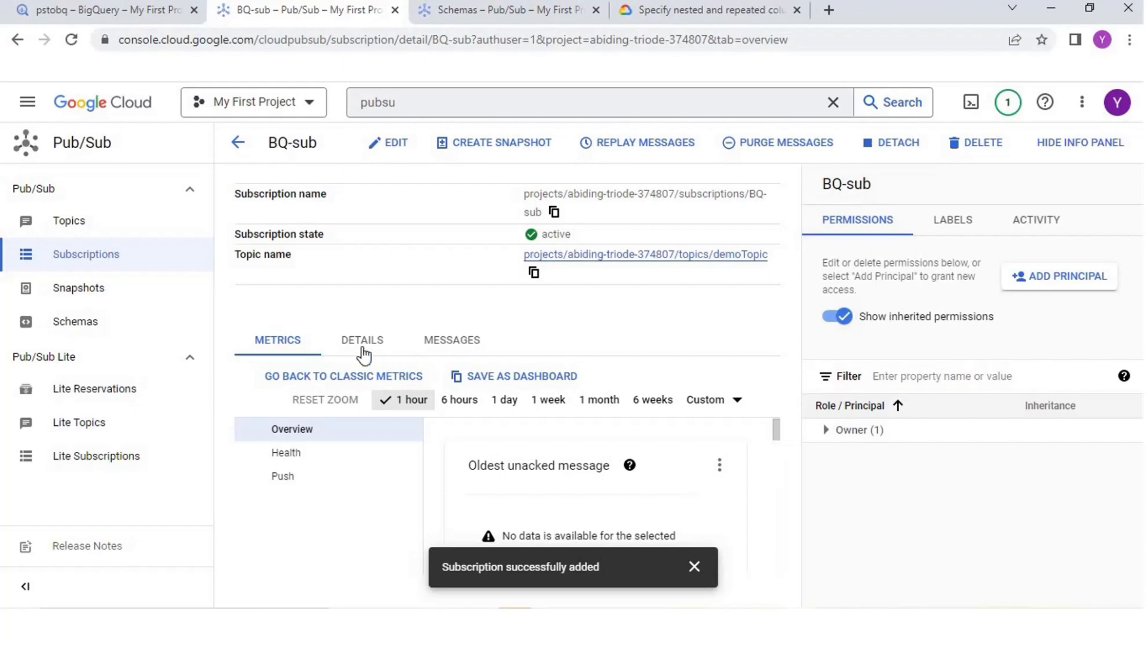
Step: Check the BQ-sub subscription's messages, and in BigQuery inspect the pstobq table's schema, data preview and streaming buffer statistics
click(453, 350)
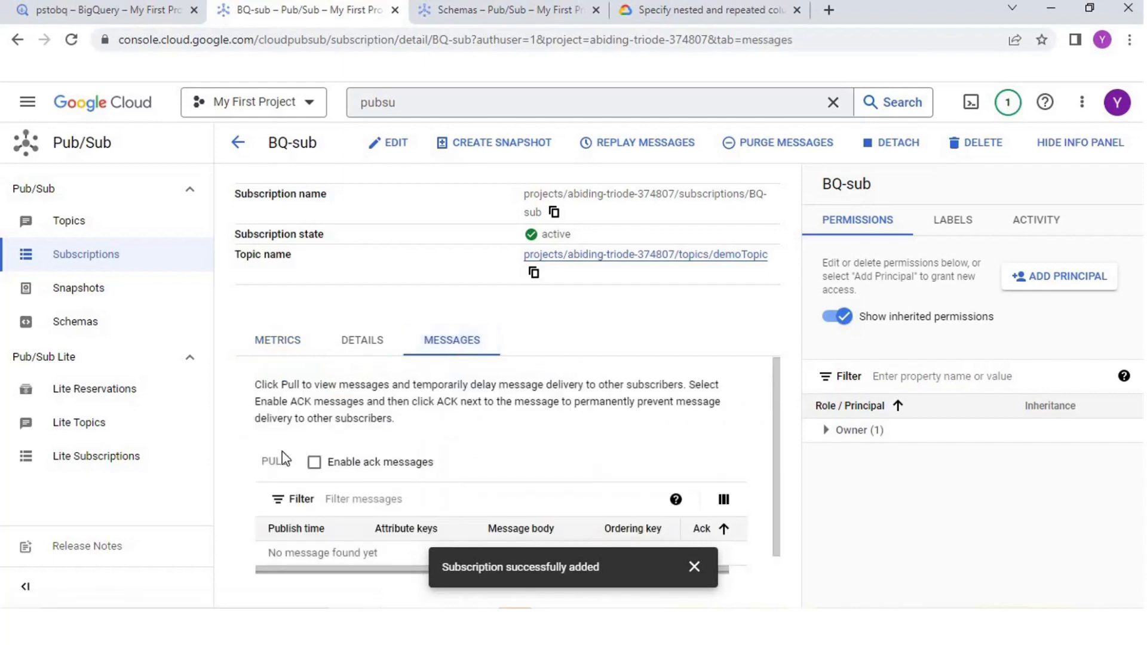
click(60, 12)
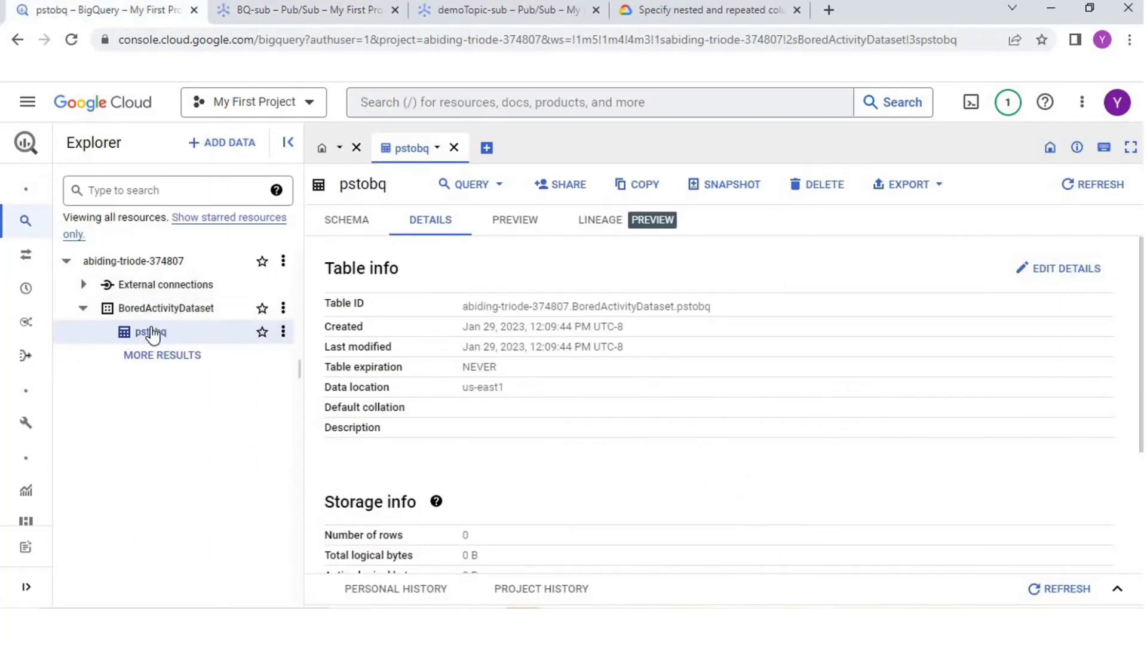
click(333, 226)
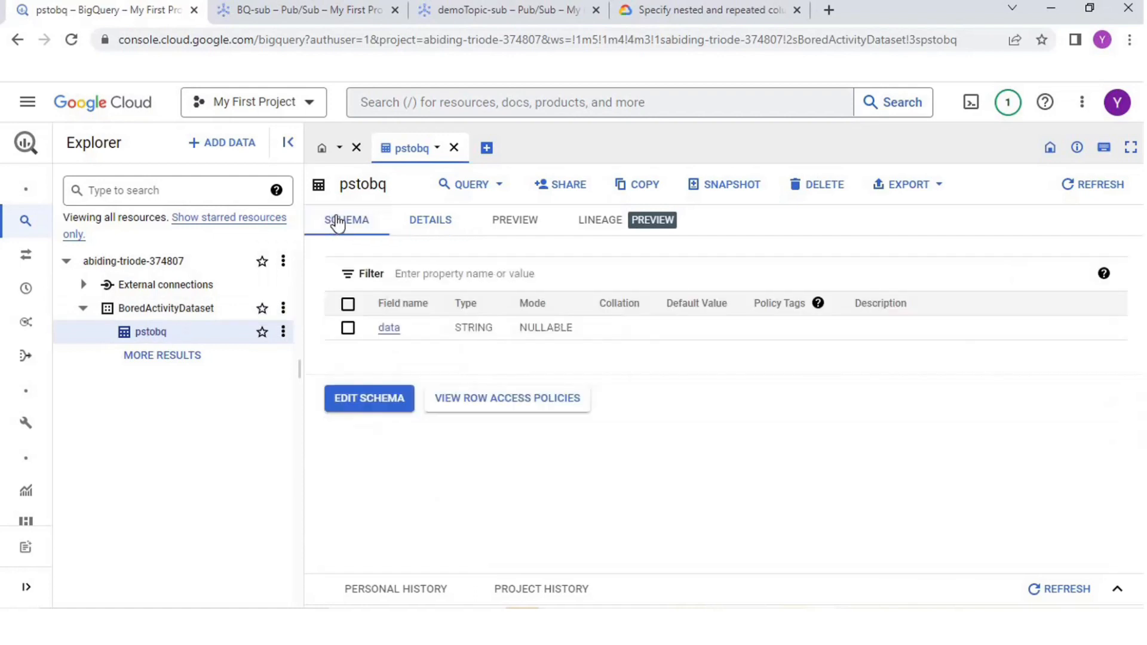
click(412, 228)
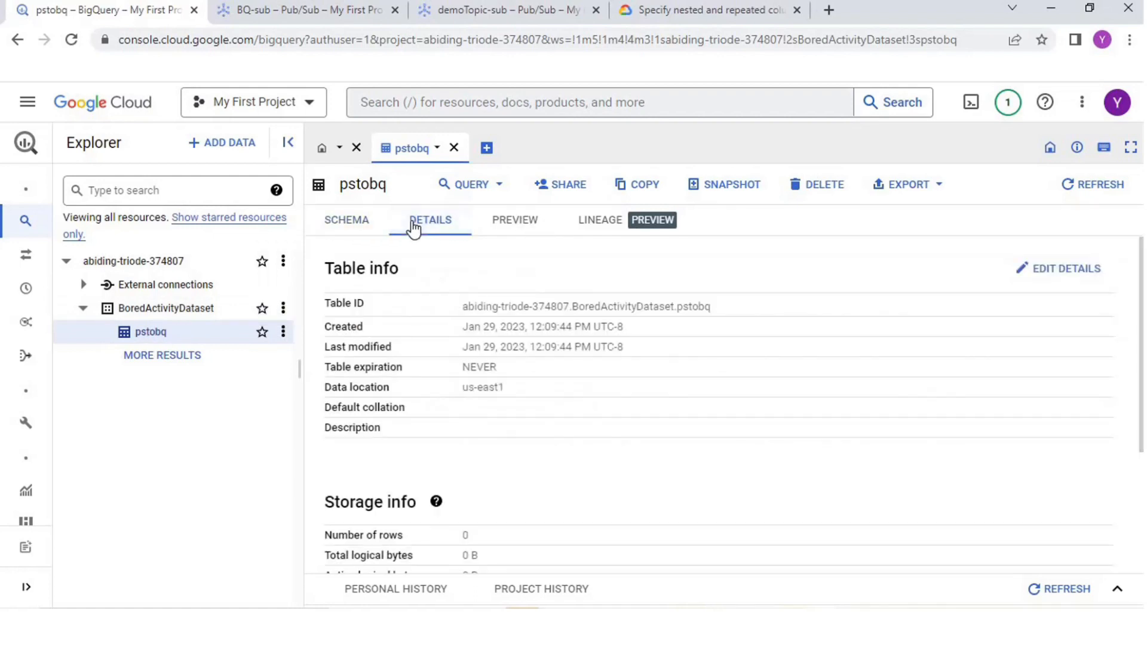
click(1052, 596)
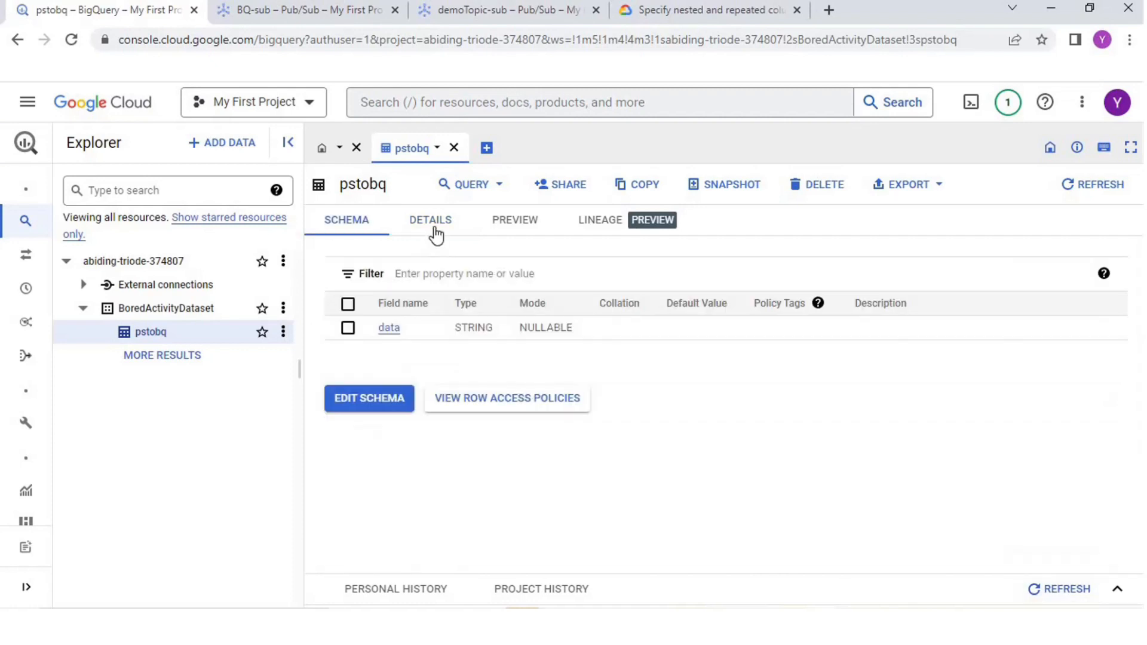
click(436, 236)
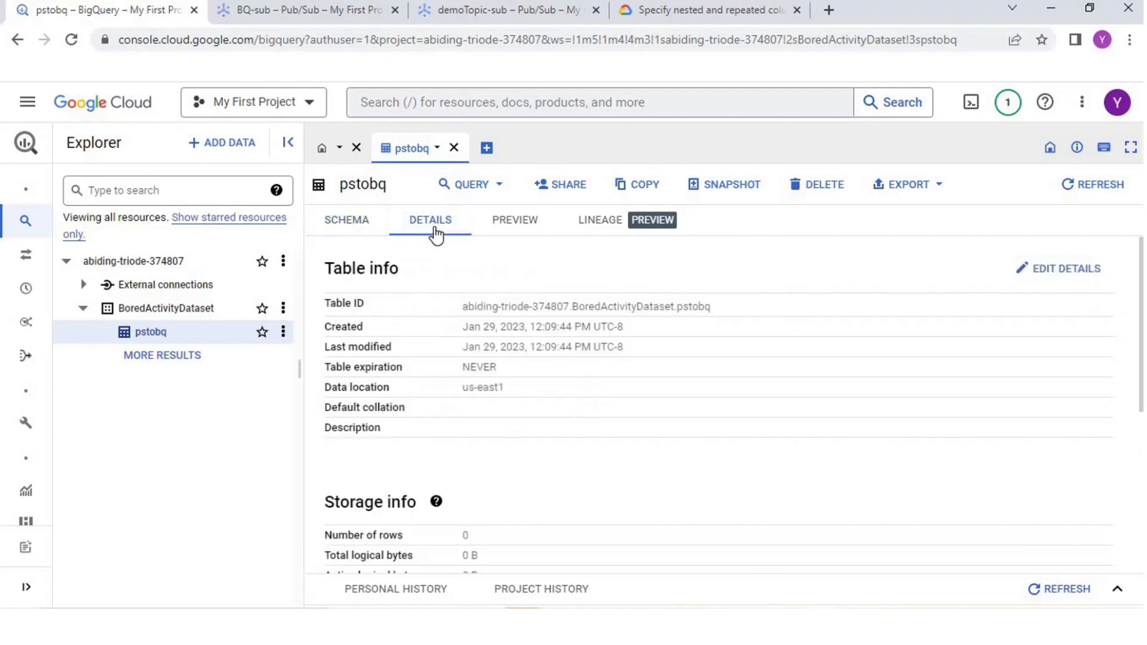
click(499, 231)
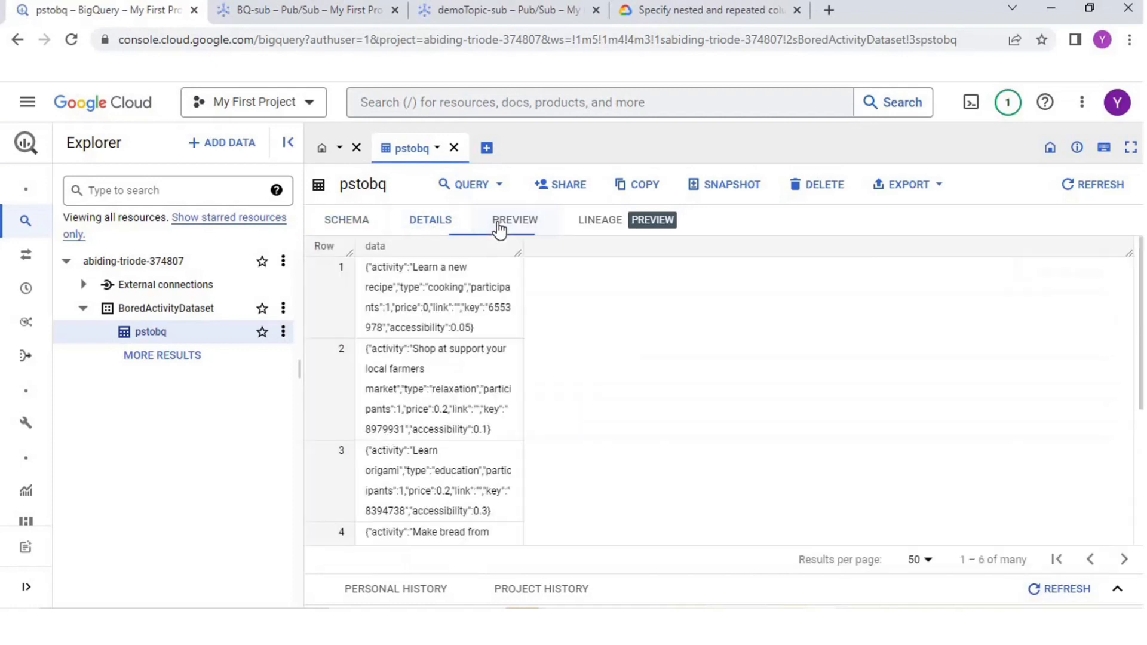
click(452, 227)
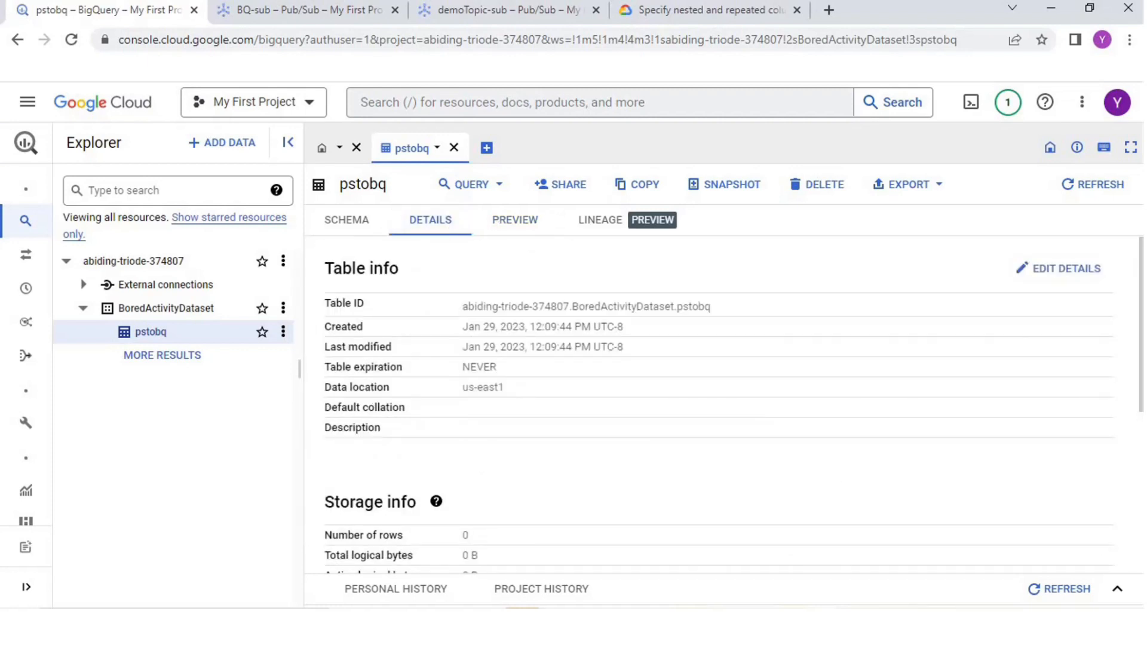
scroll(1139, 358, down, 3)
scroll(603, 466, down, 2)
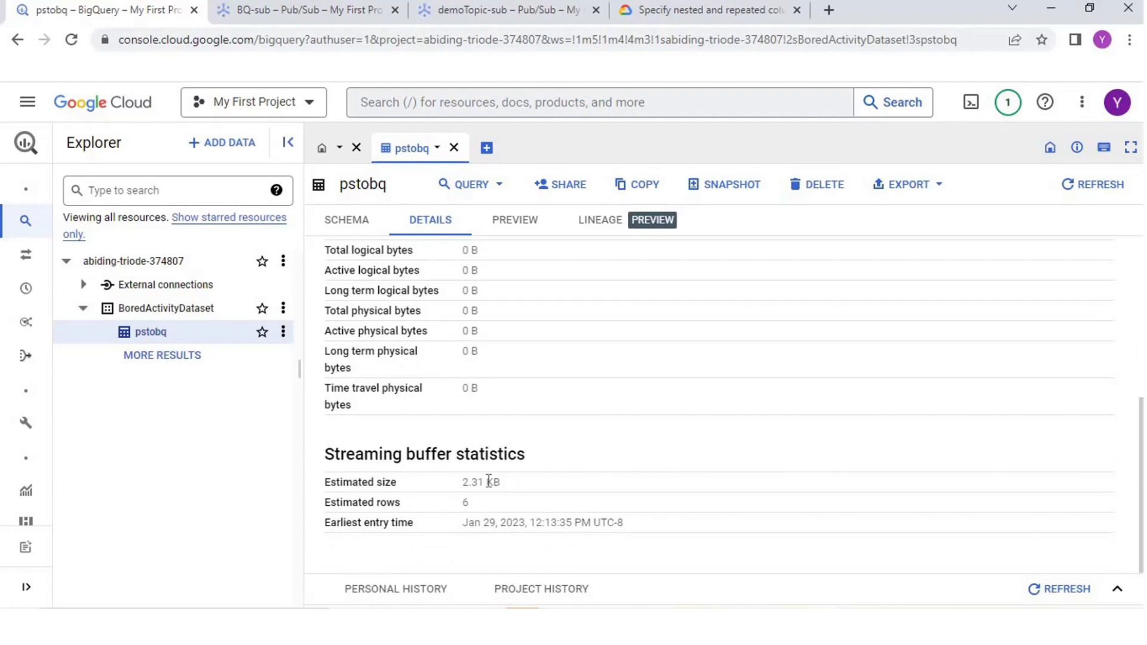
Step: Read through all the rows in the pstobq data preview and recheck the table's streaming buffer statistics
click(493, 229)
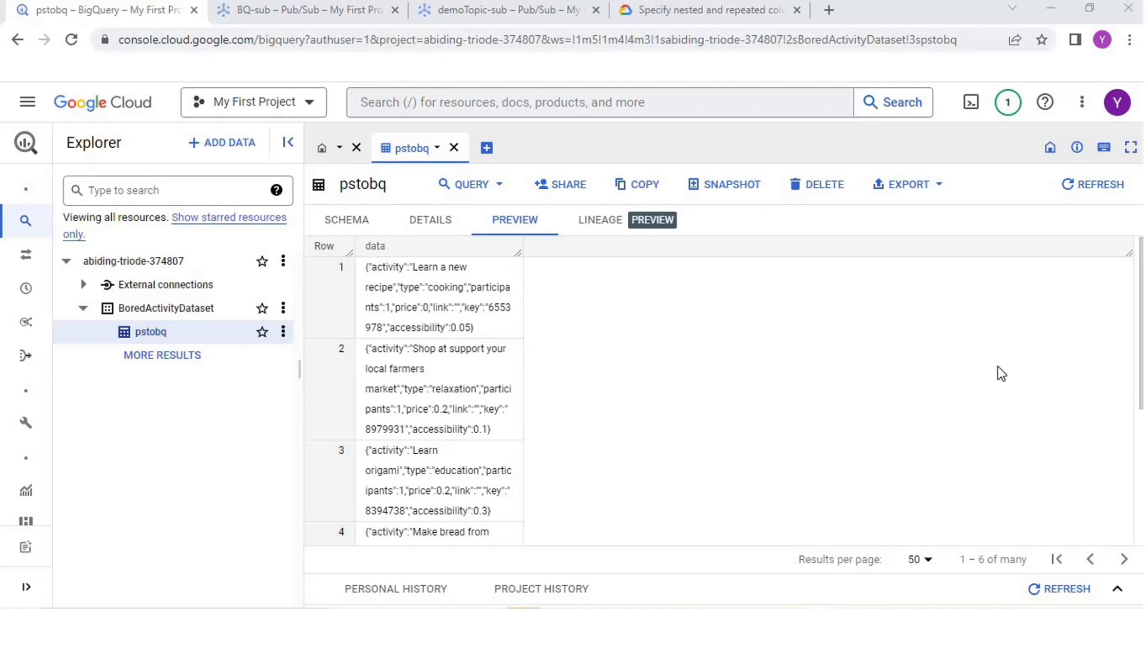
drag(1142, 320, 1142, 383)
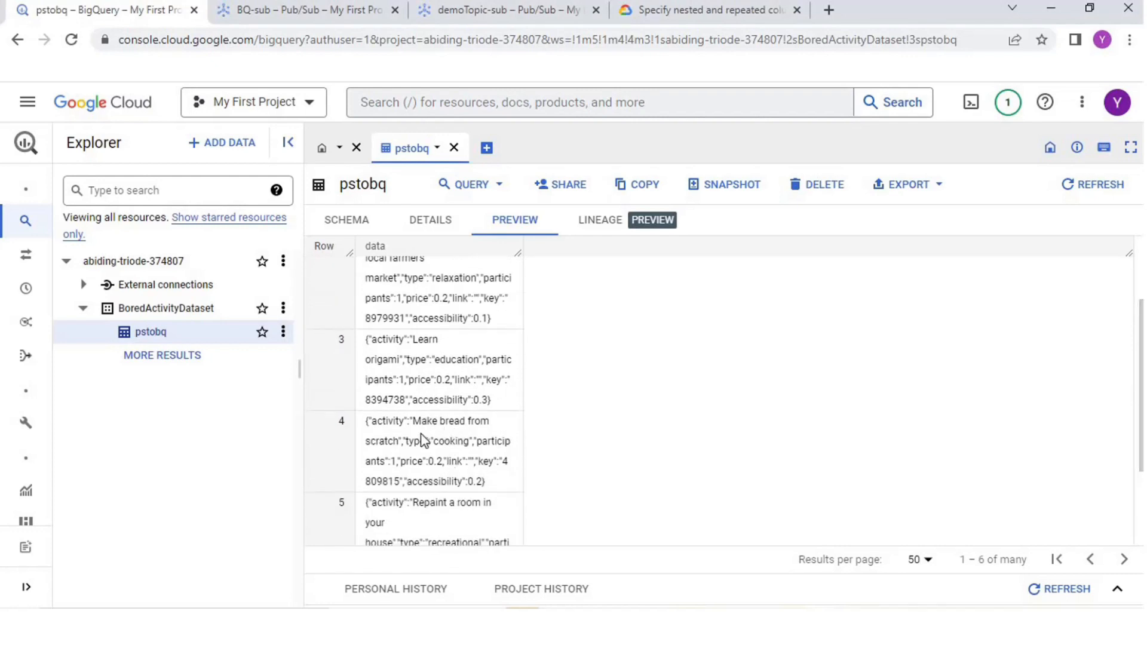
drag(1141, 385, 1142, 463)
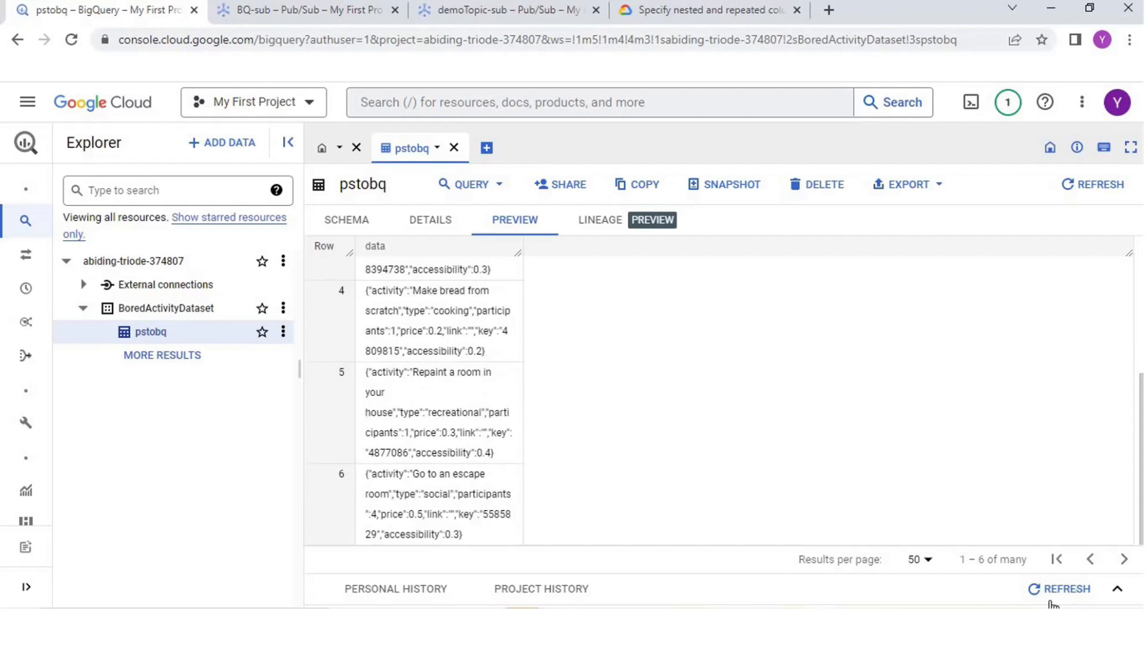
click(1063, 598)
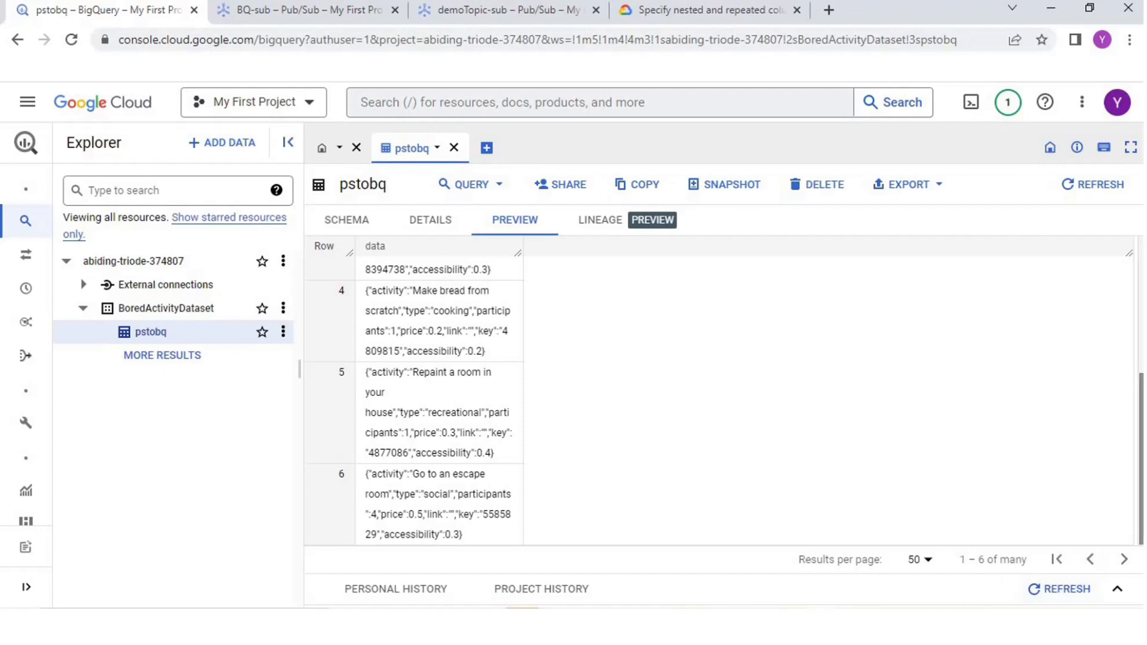
scroll(538, 311, up, 5)
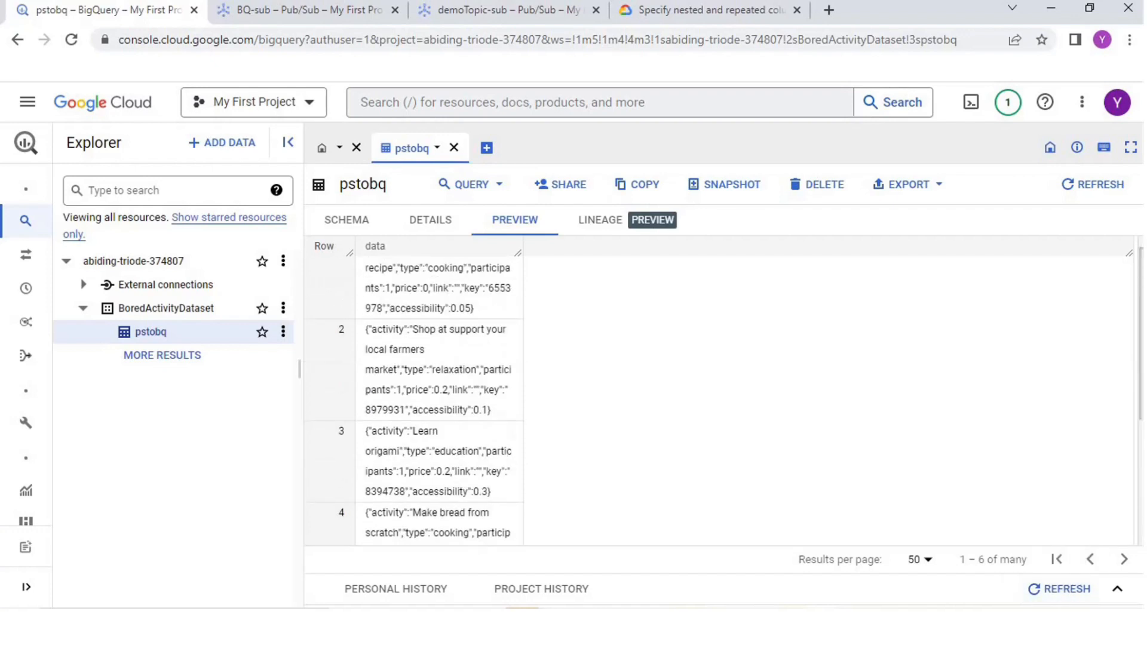
click(436, 226)
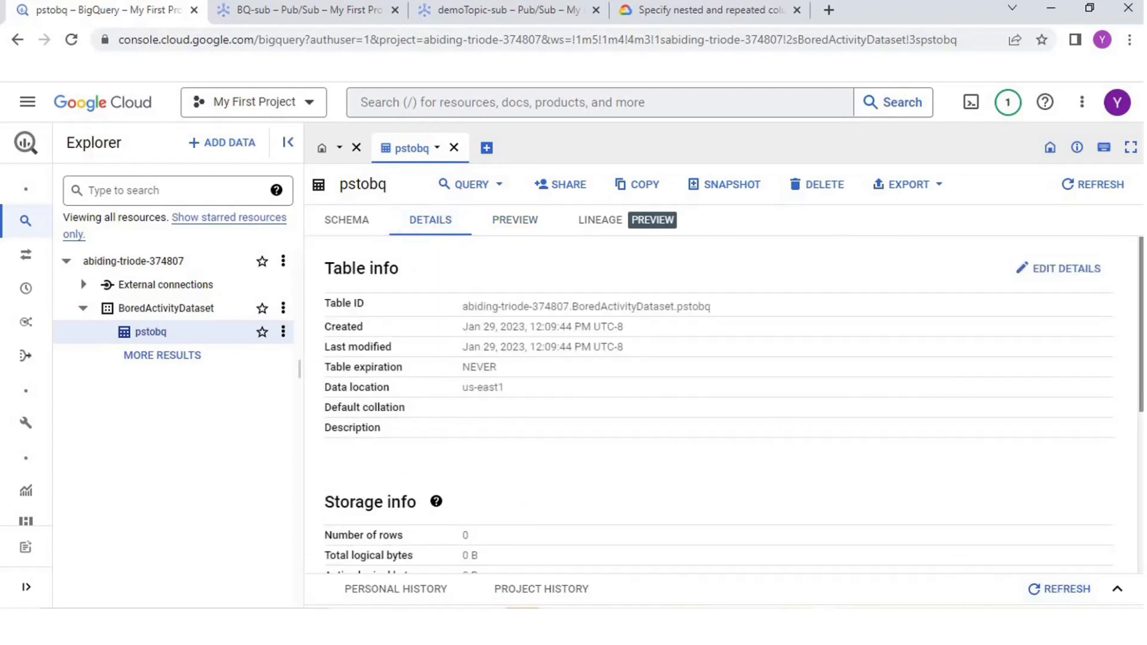
scroll(577, 302, down, 5)
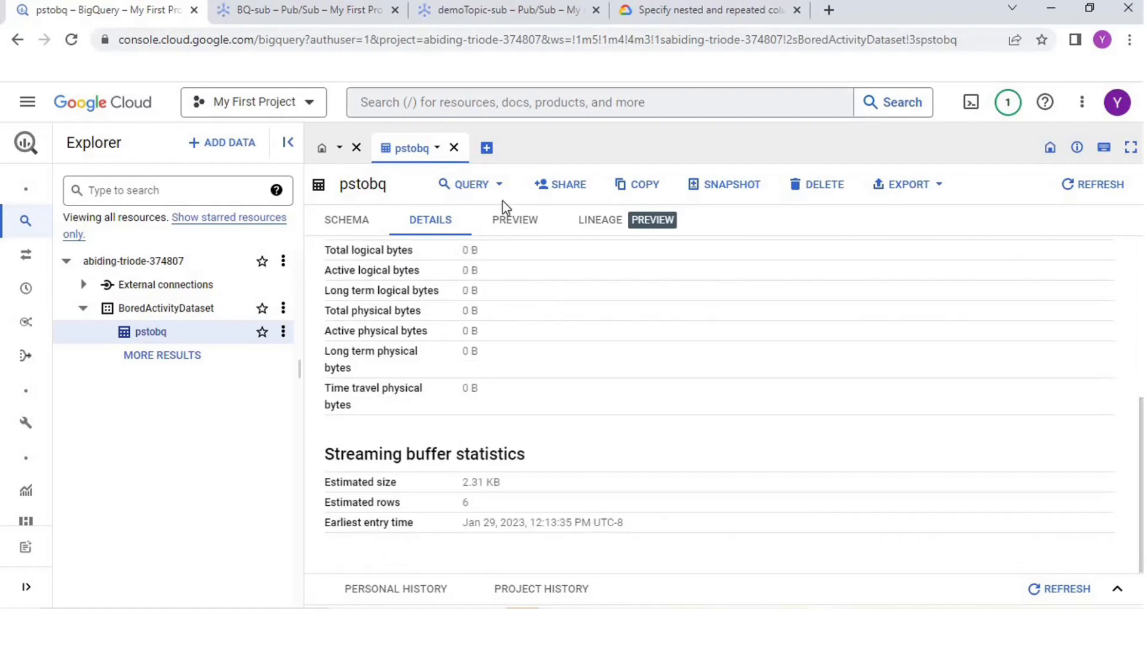
click(501, 220)
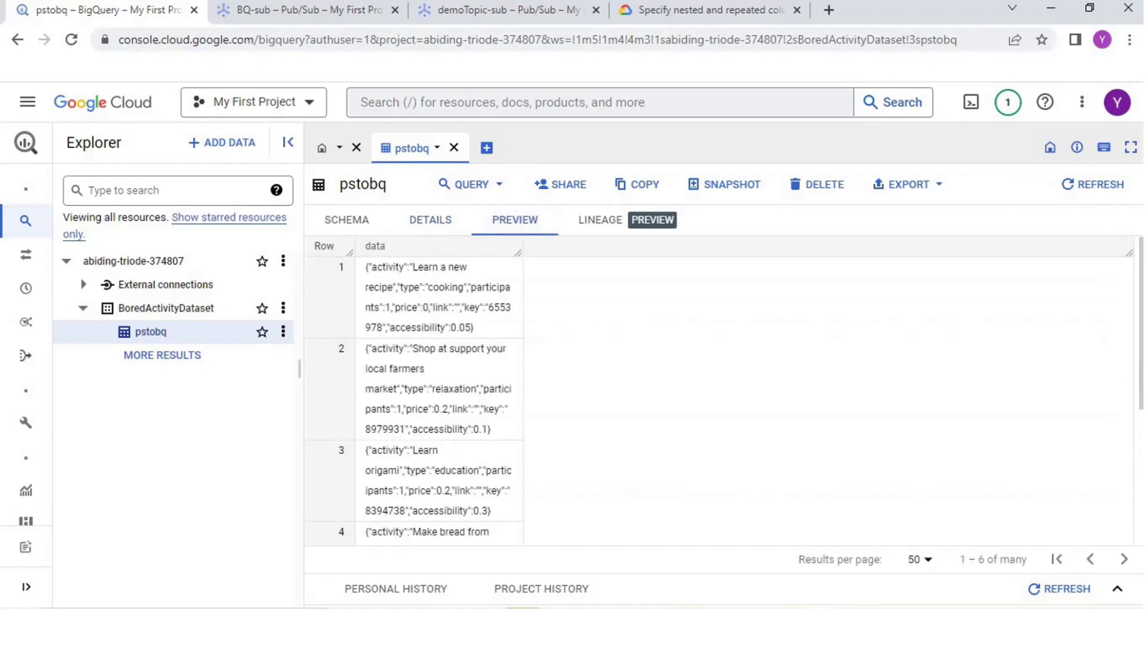
scroll(431, 400, down, 4)
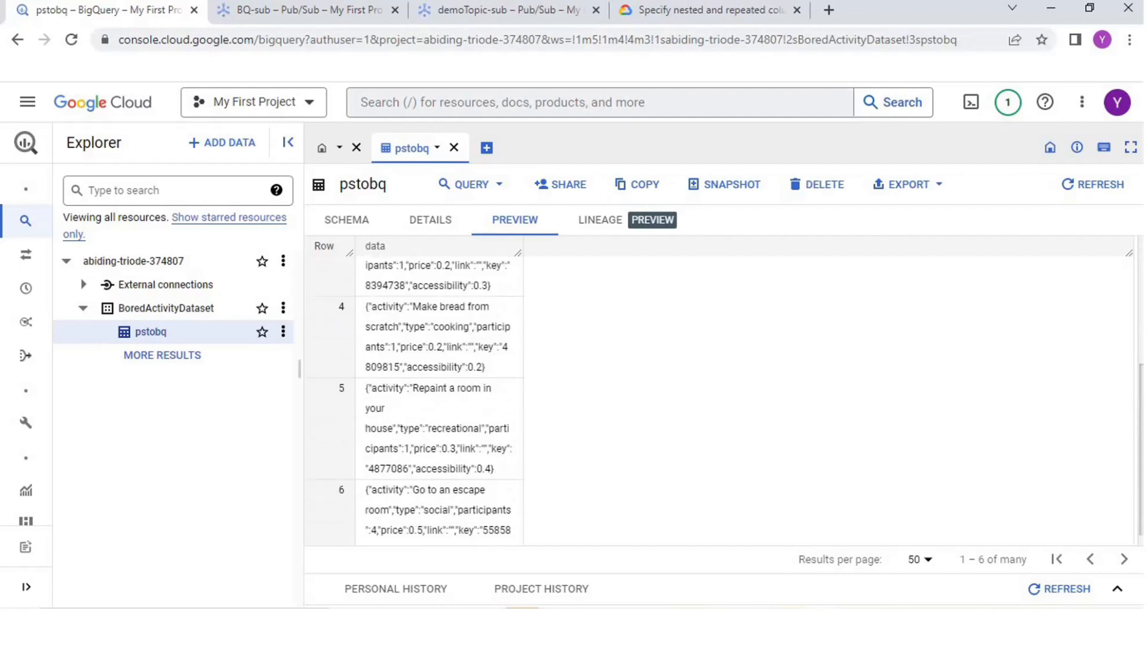
scroll(439, 400, down, 1)
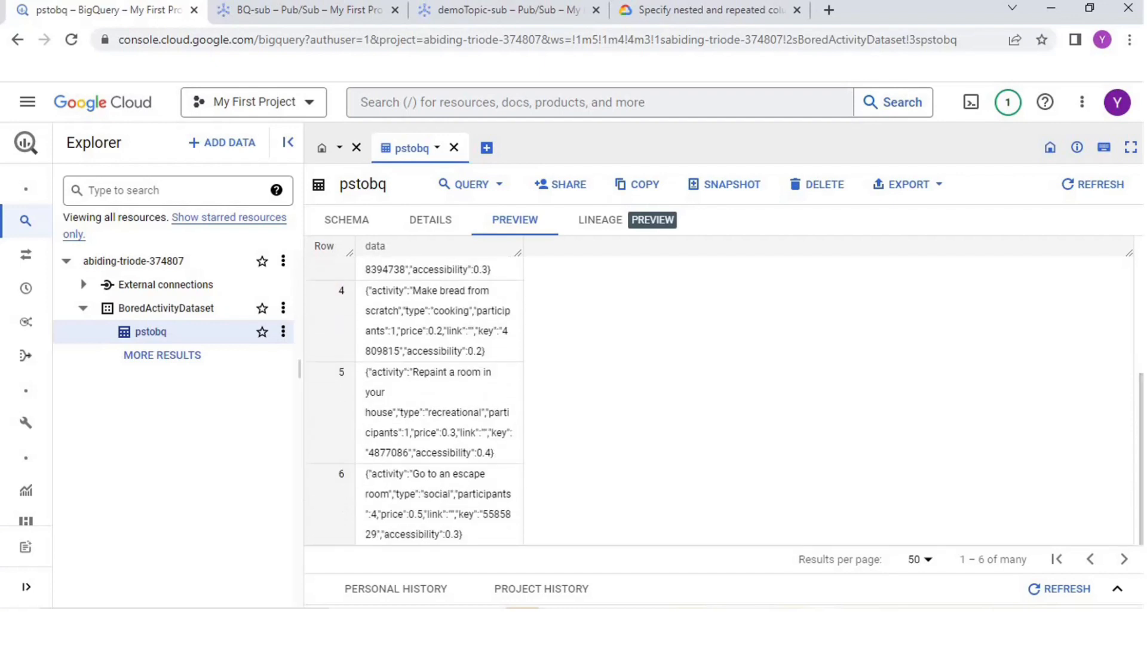